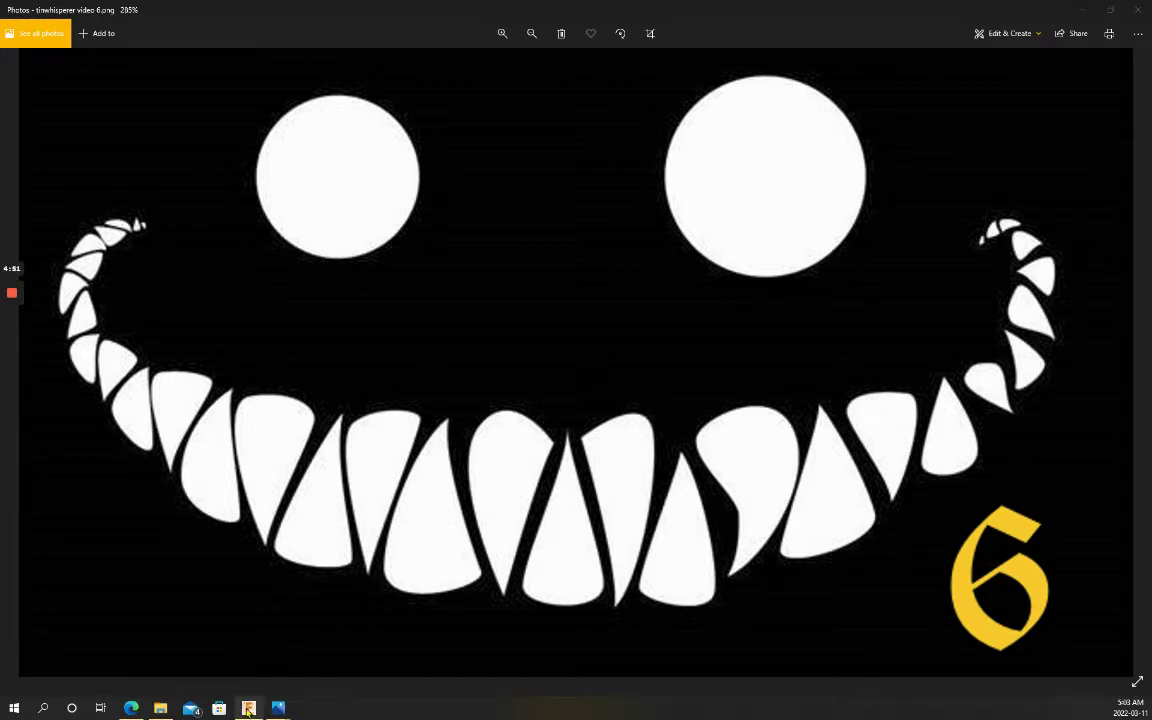
Edit the plates' sketch in Fusion 360 and turn off Show Dimensions and Show Constraints.
mouse_move(248, 705)
left_click(224, 640)
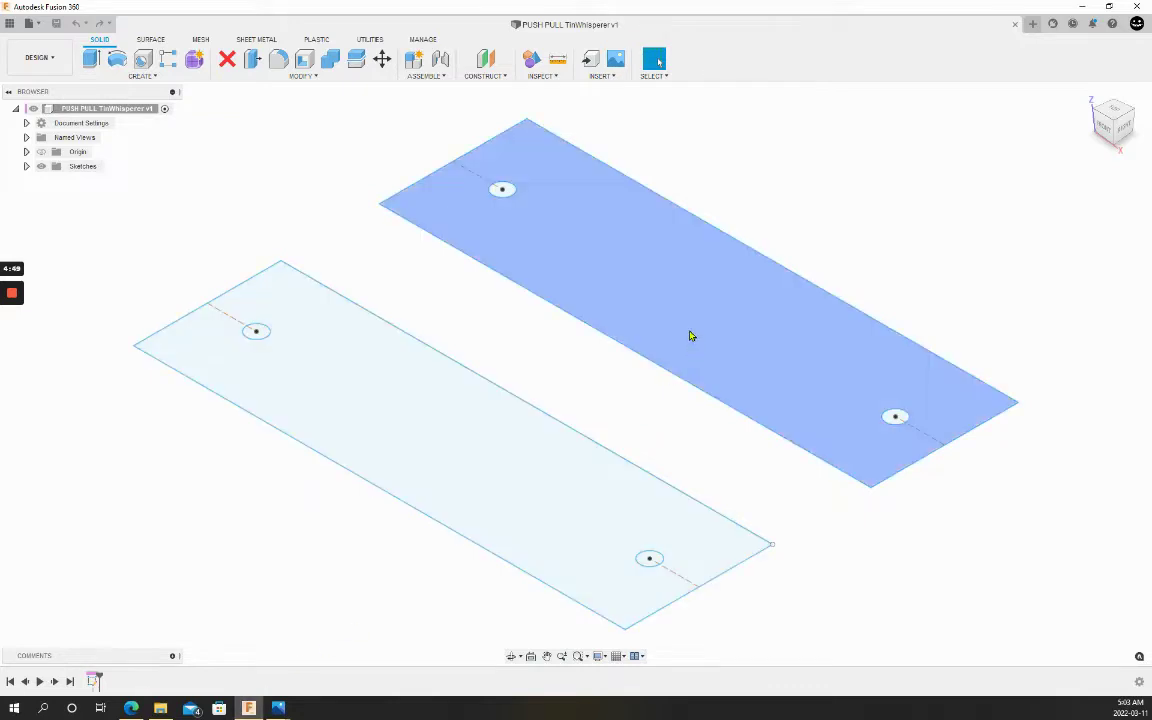
right_click(649, 293)
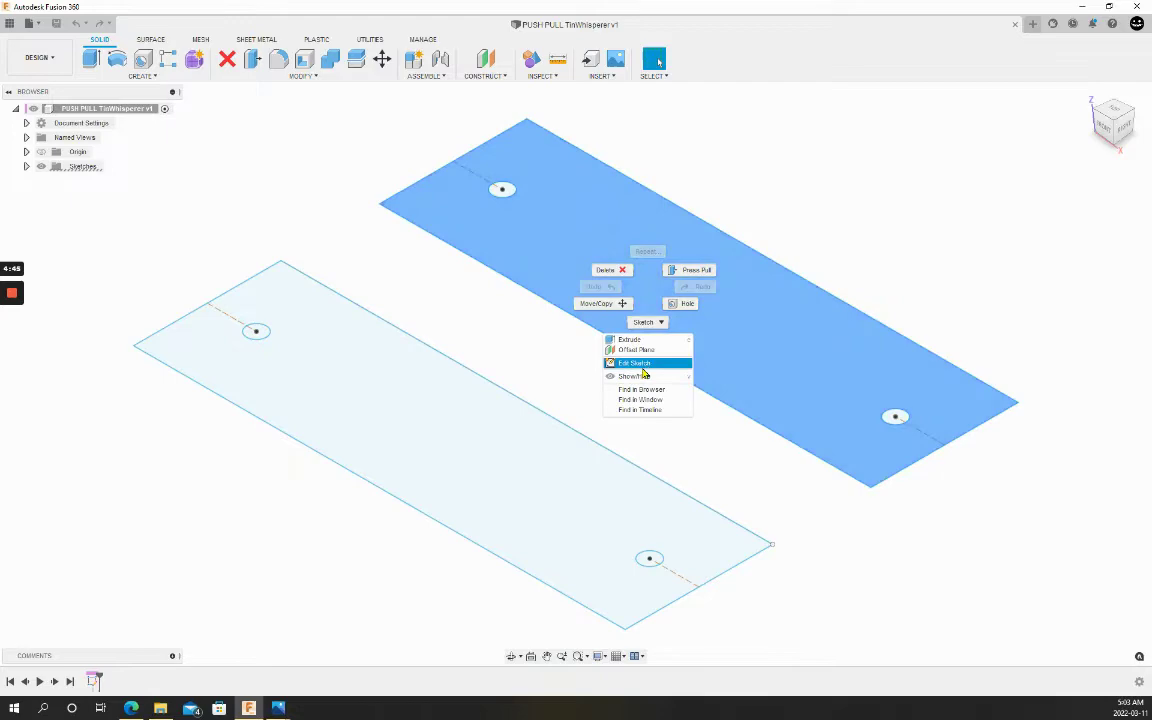
left_click(643, 365)
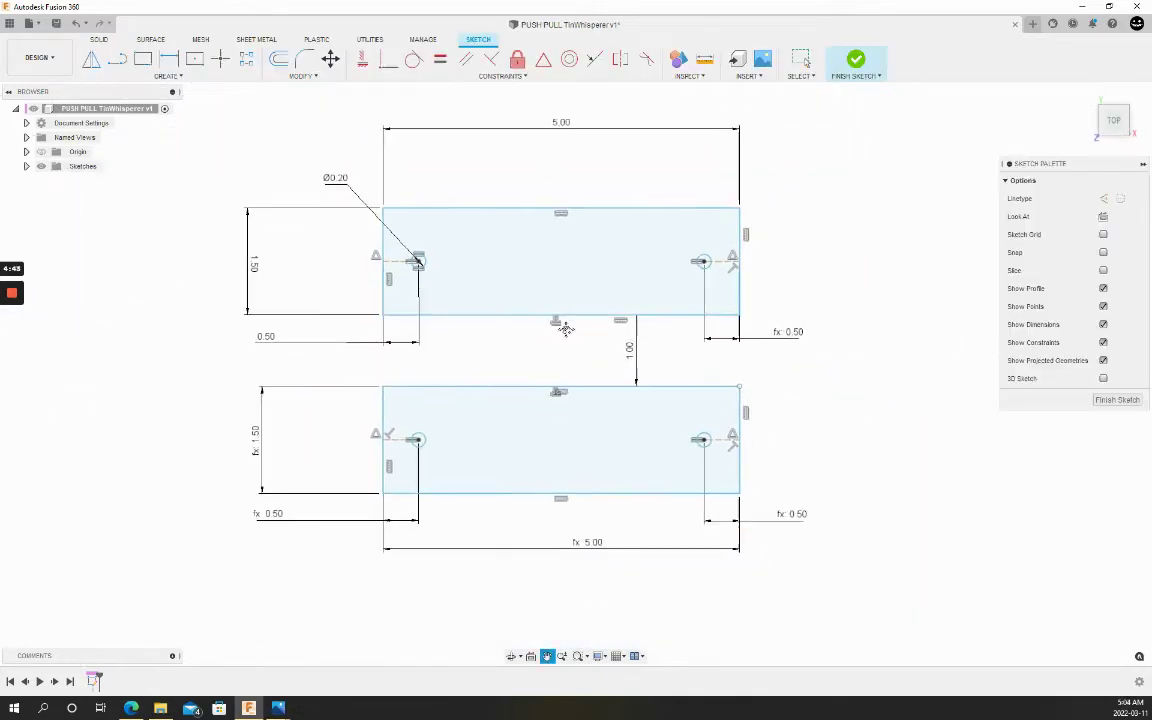
left_click(1103, 325)
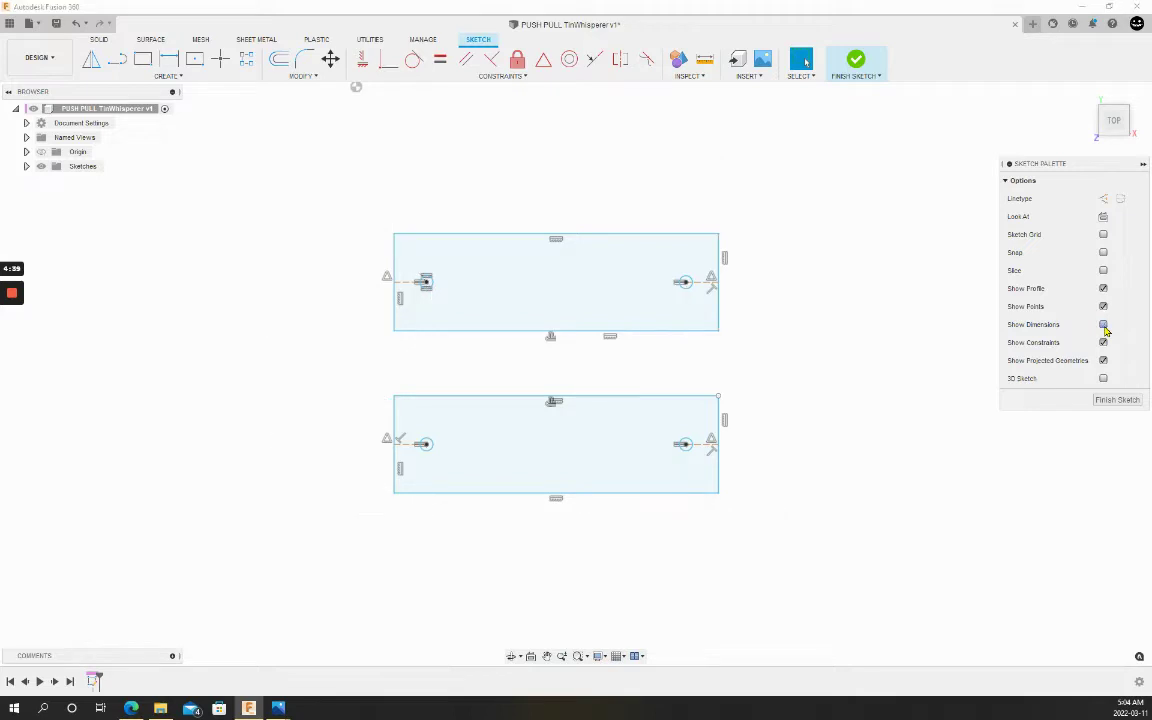
left_click(1103, 342)
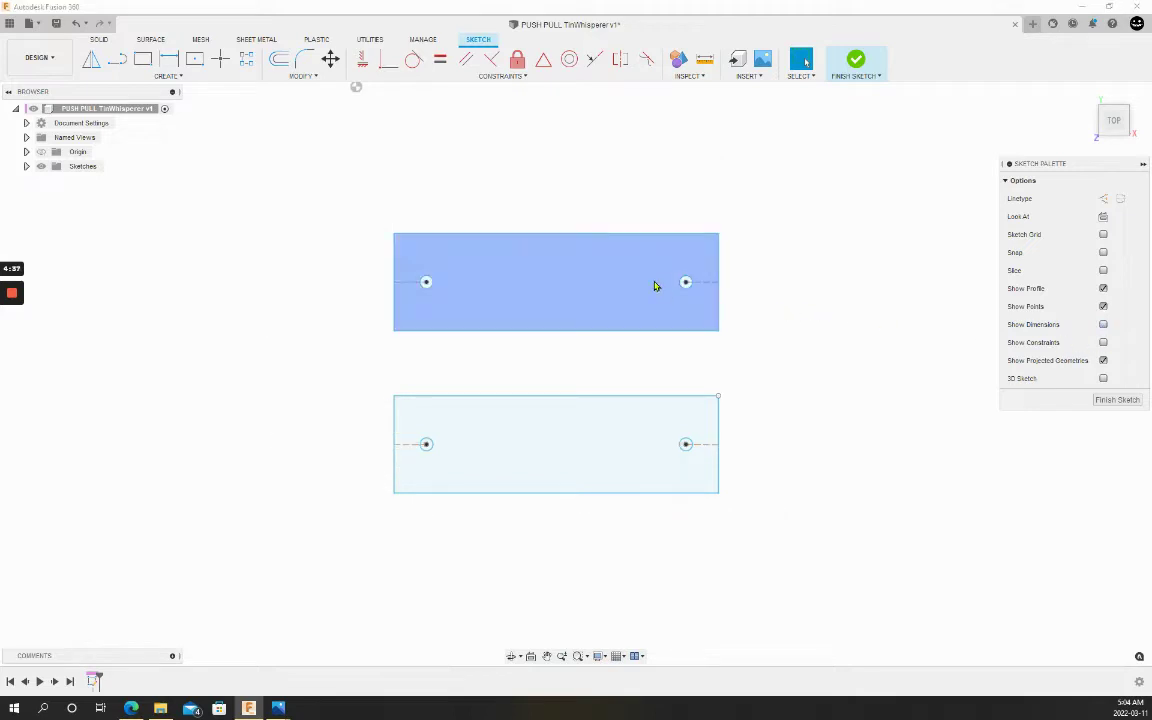
Draw a text frame over the upper plate and enter the text PULL.
left_click(179, 79)
left_click(144, 223)
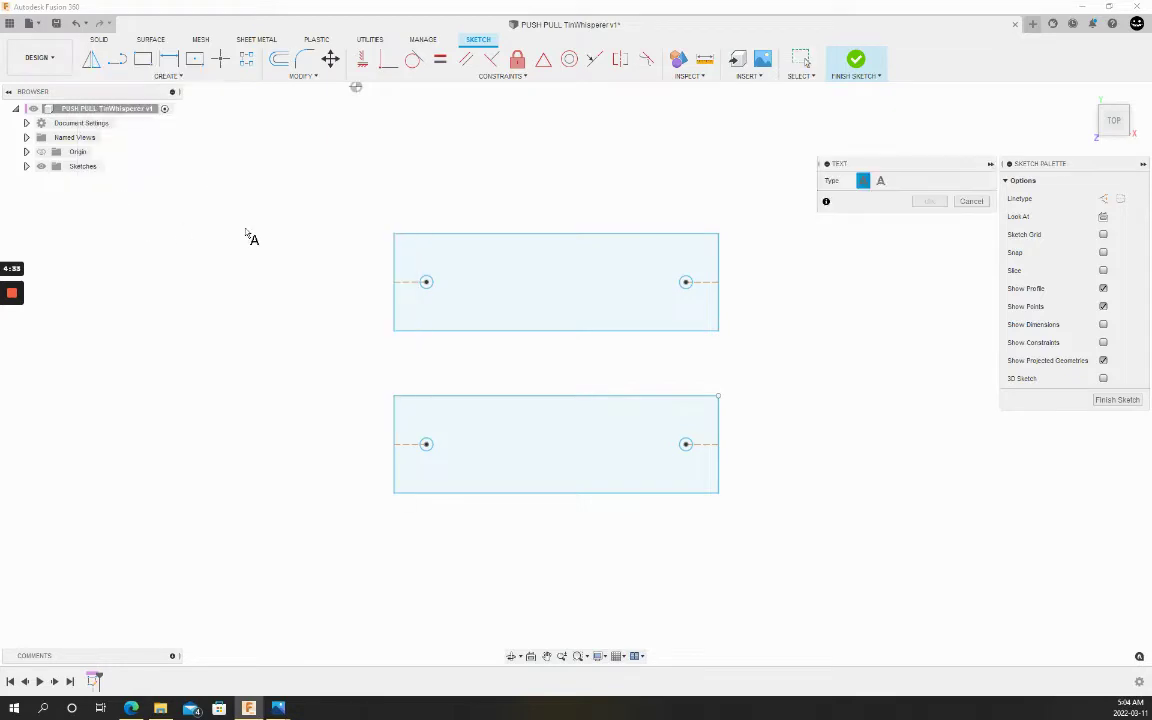
left_click(394, 234)
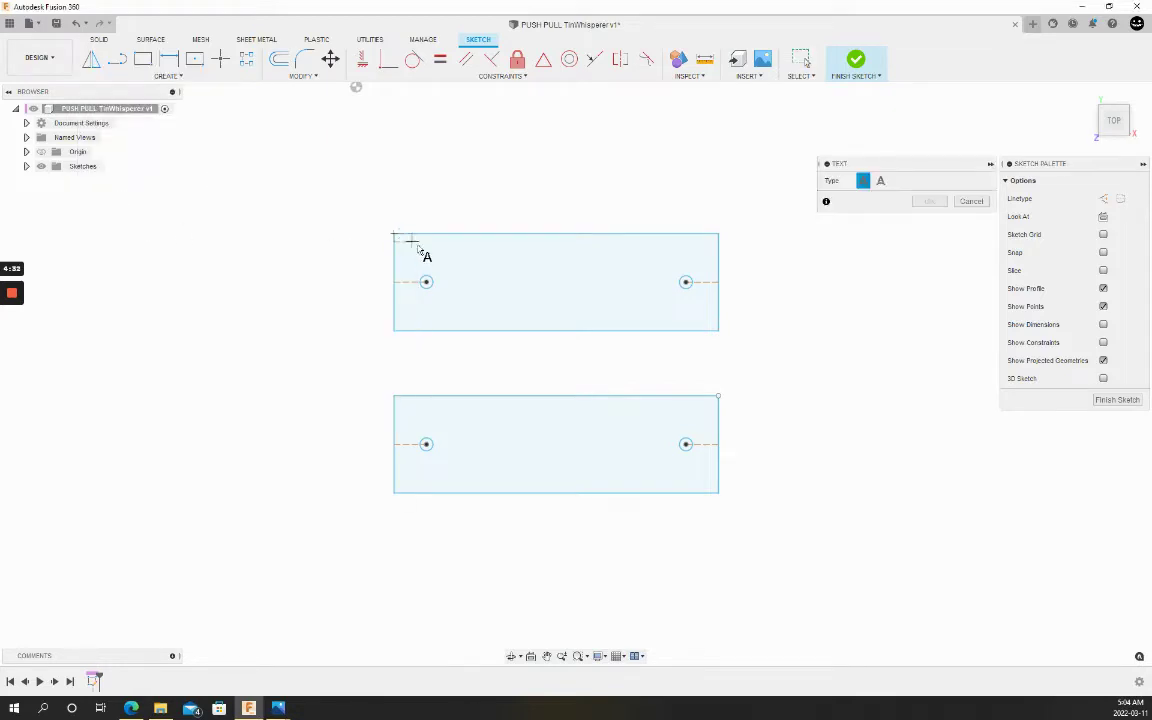
left_click(718, 331)
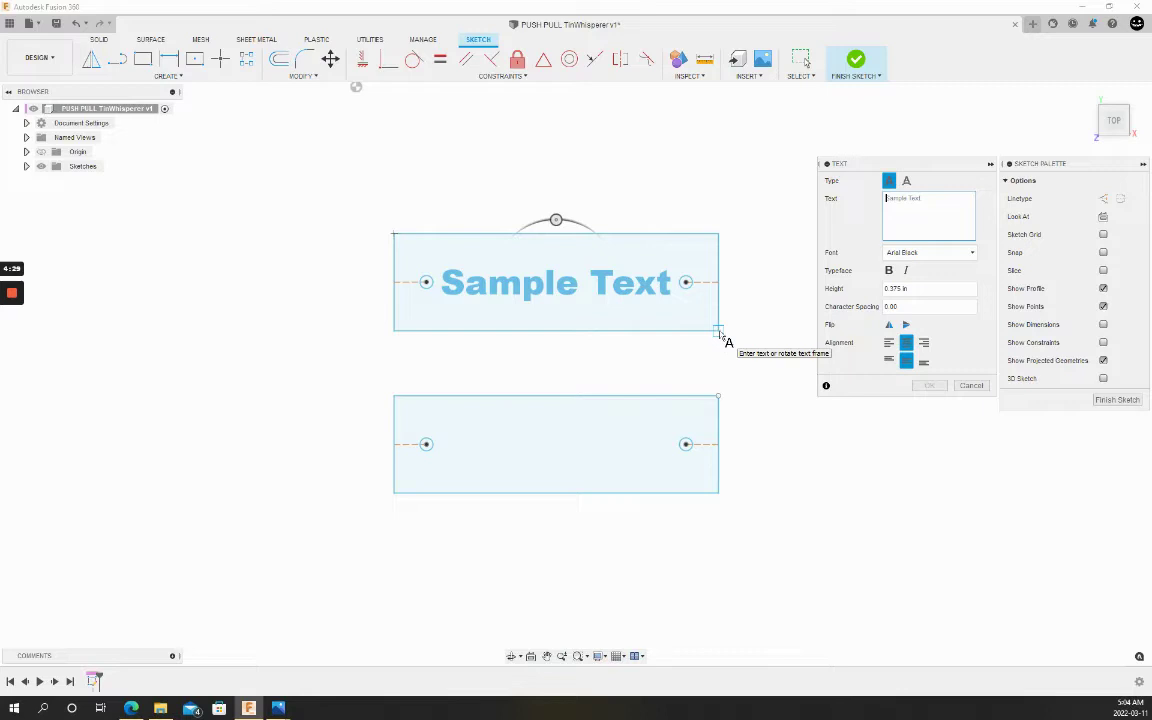
type("PULL")
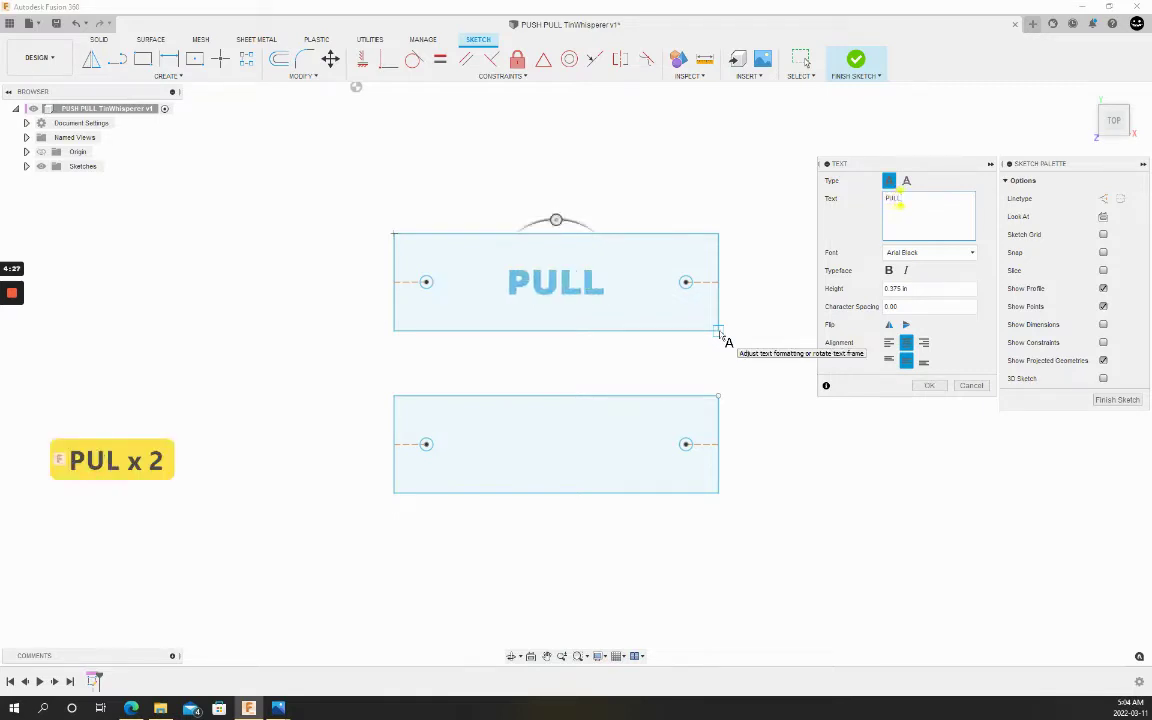
Format the PULL text in Simplex.shx, 0.75 in tall with character spacing 20.
left_click(915, 252)
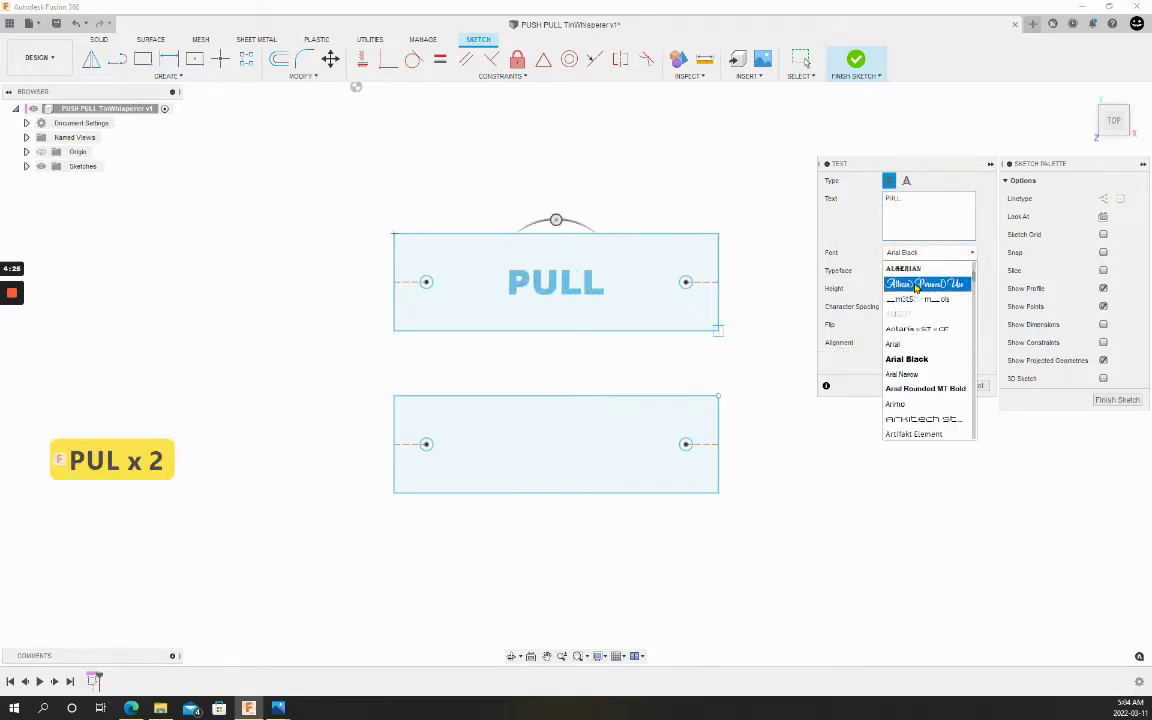
scroll(930, 305, "up", 3)
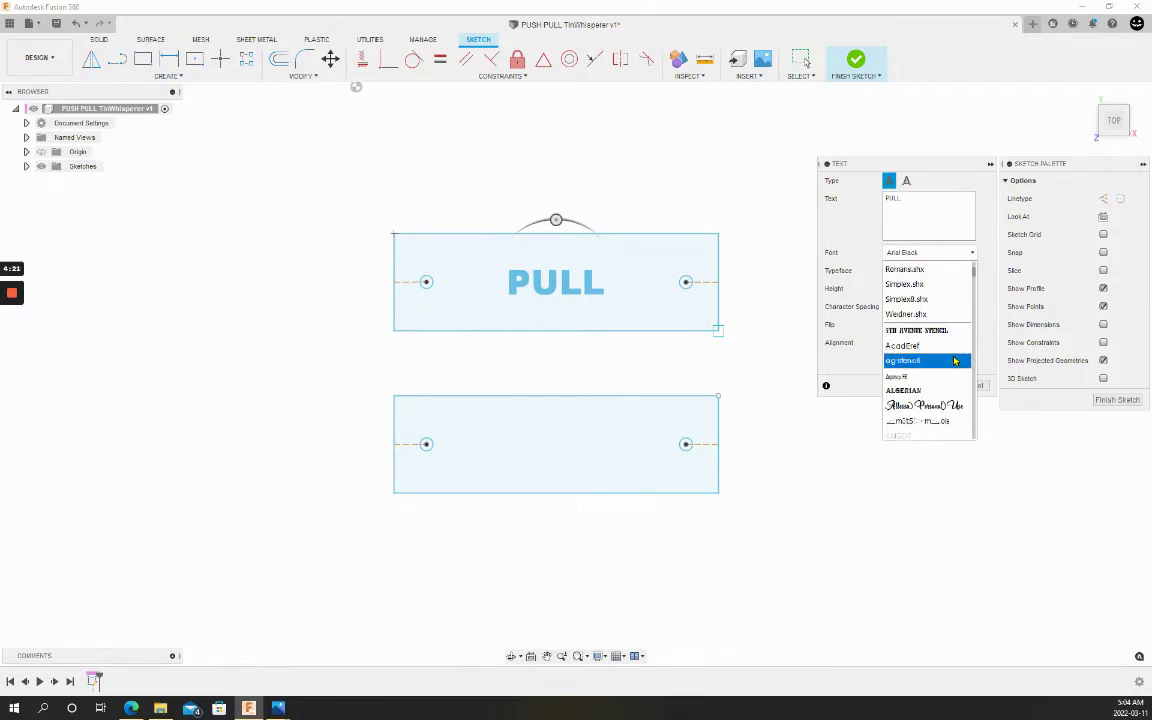
left_click(920, 285)
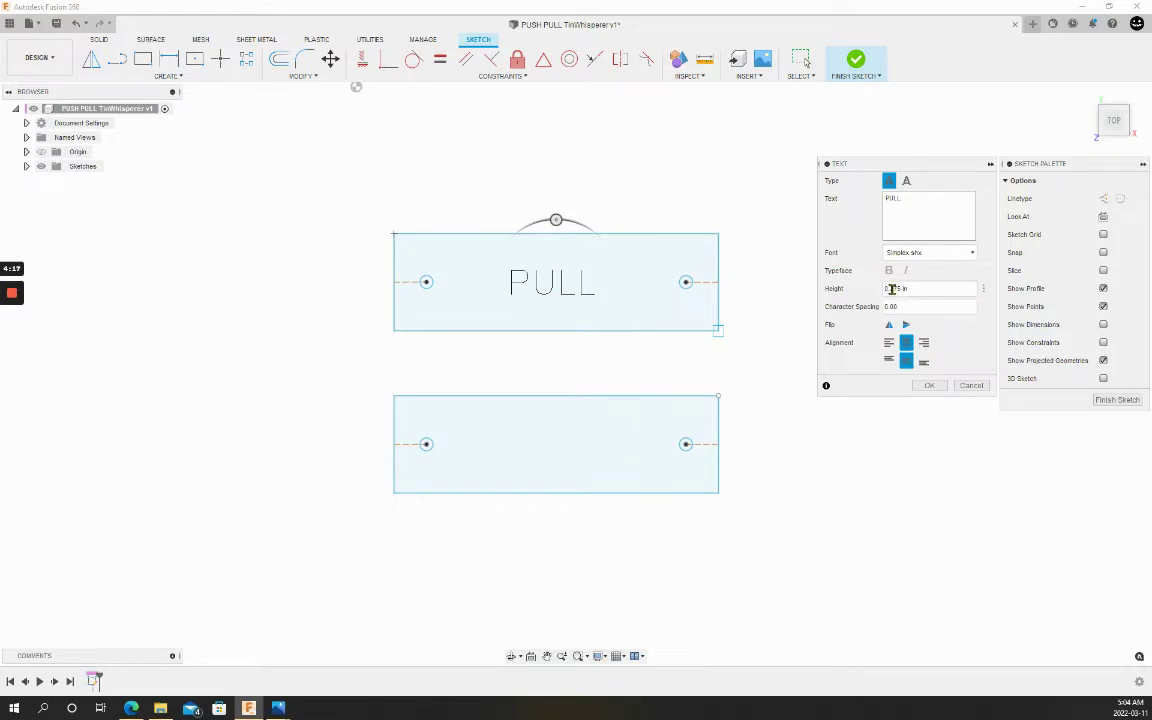
key("BackSpace")
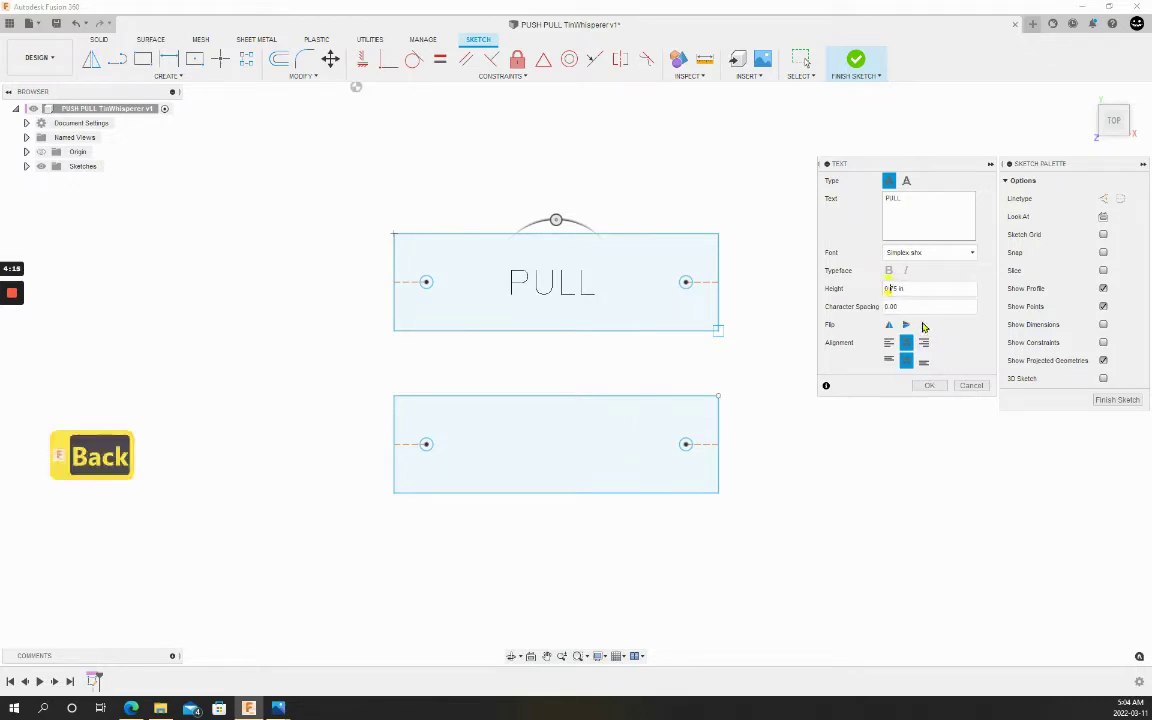
left_click(893, 306)
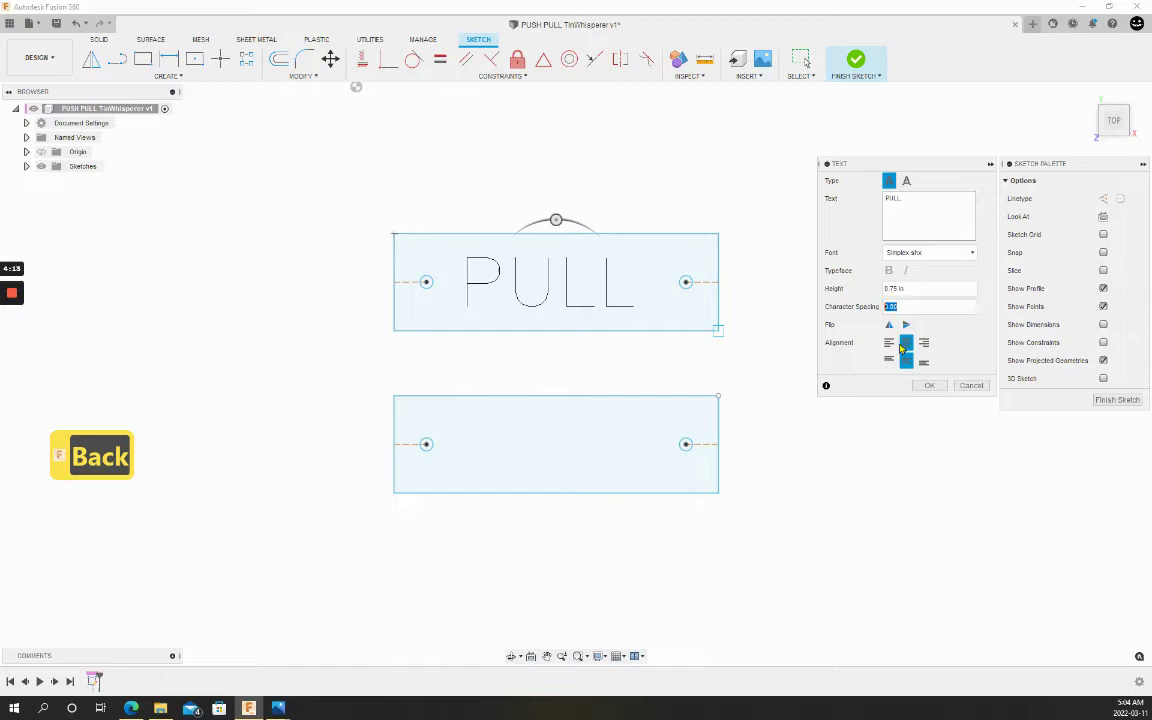
type("20")
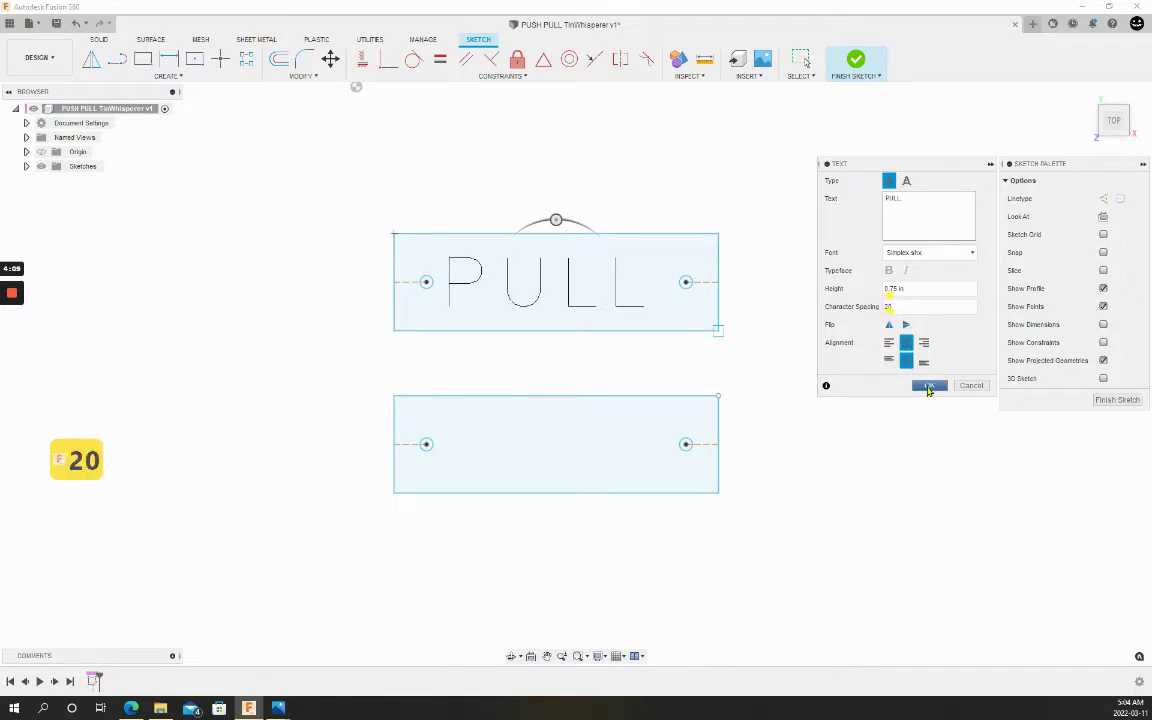
left_click(928, 387)
right_click(318, 226)
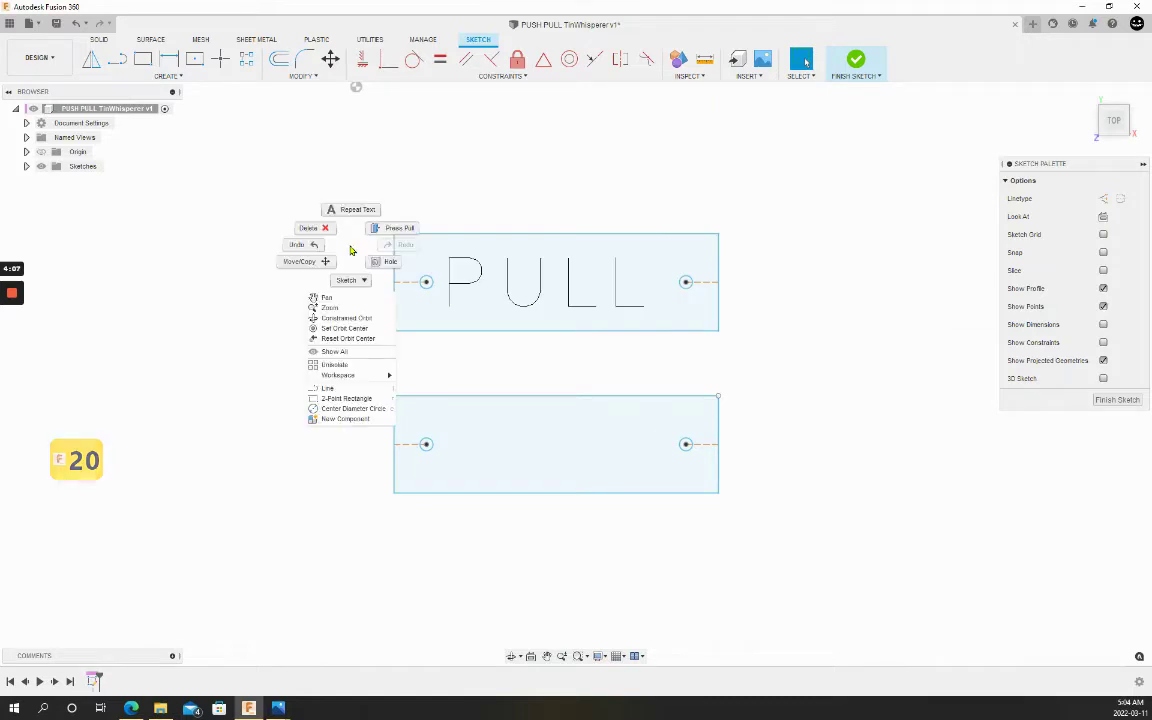
Repeat the text tool to place PUSH in a frame over the lower plate.
left_click(316, 190)
left_click(393, 397)
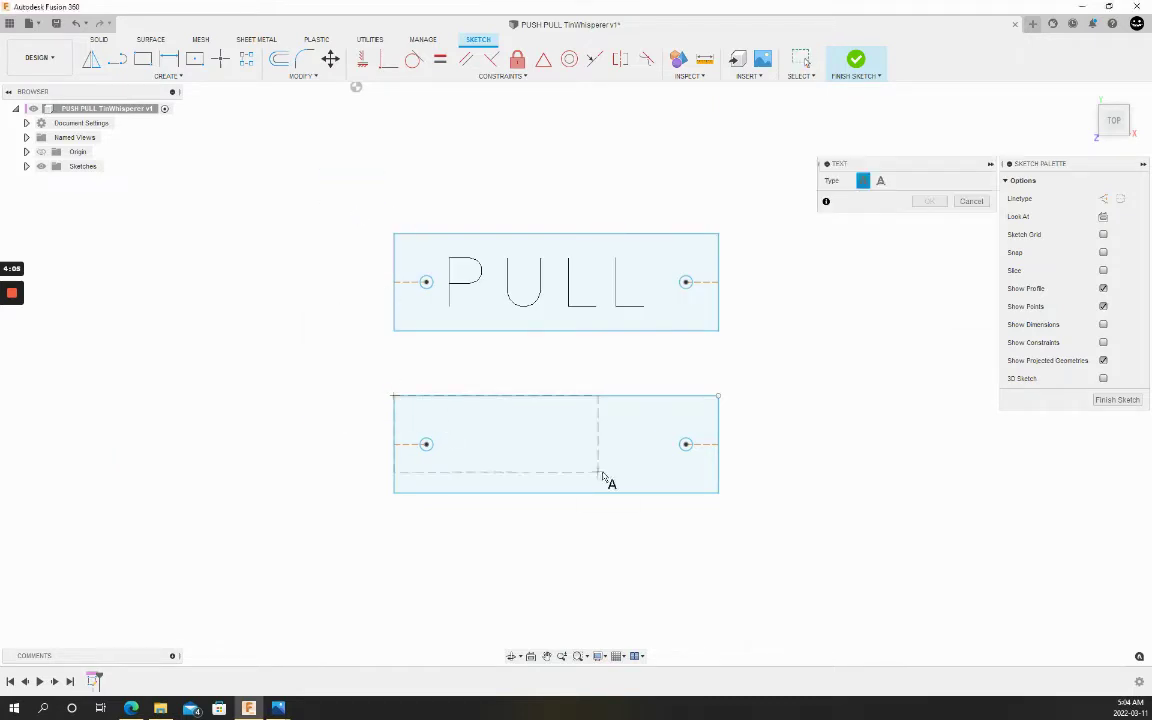
left_click(719, 493)
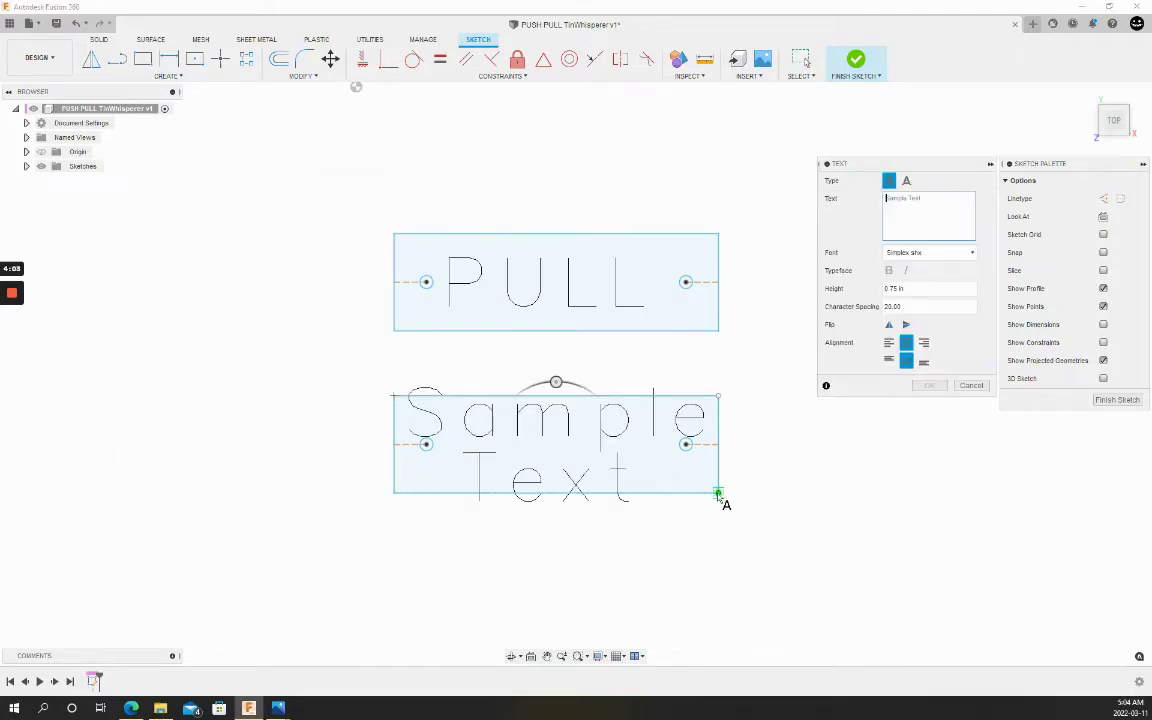
type("PU")
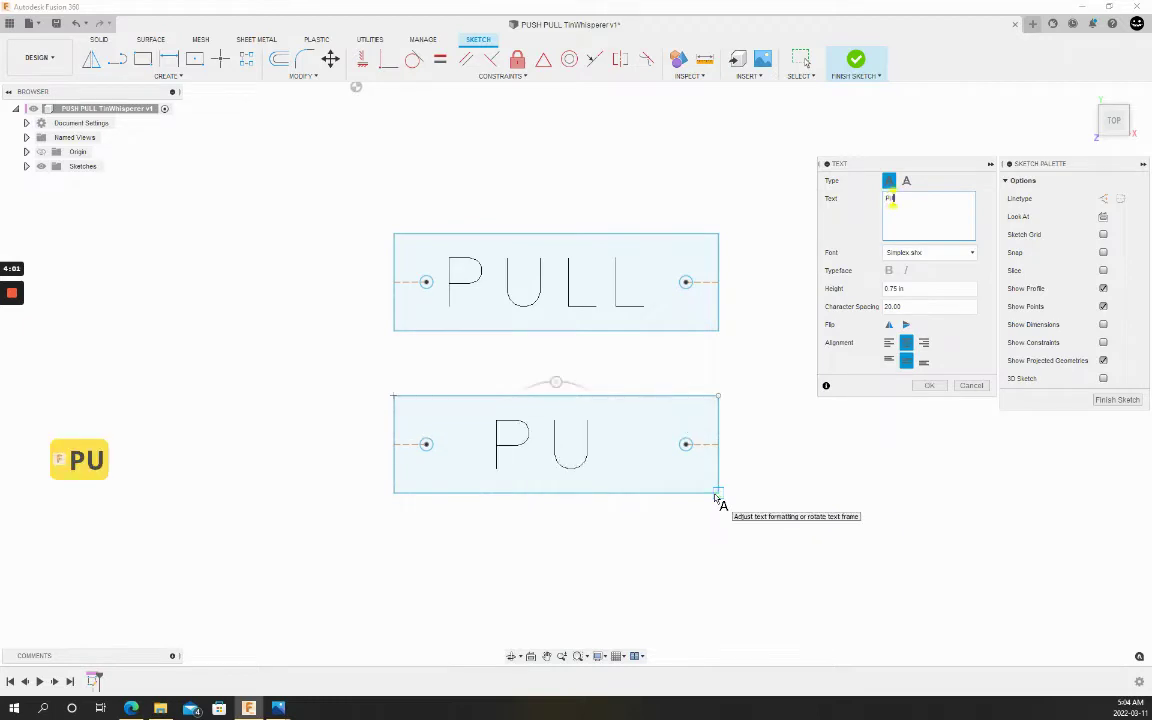
type("SH")
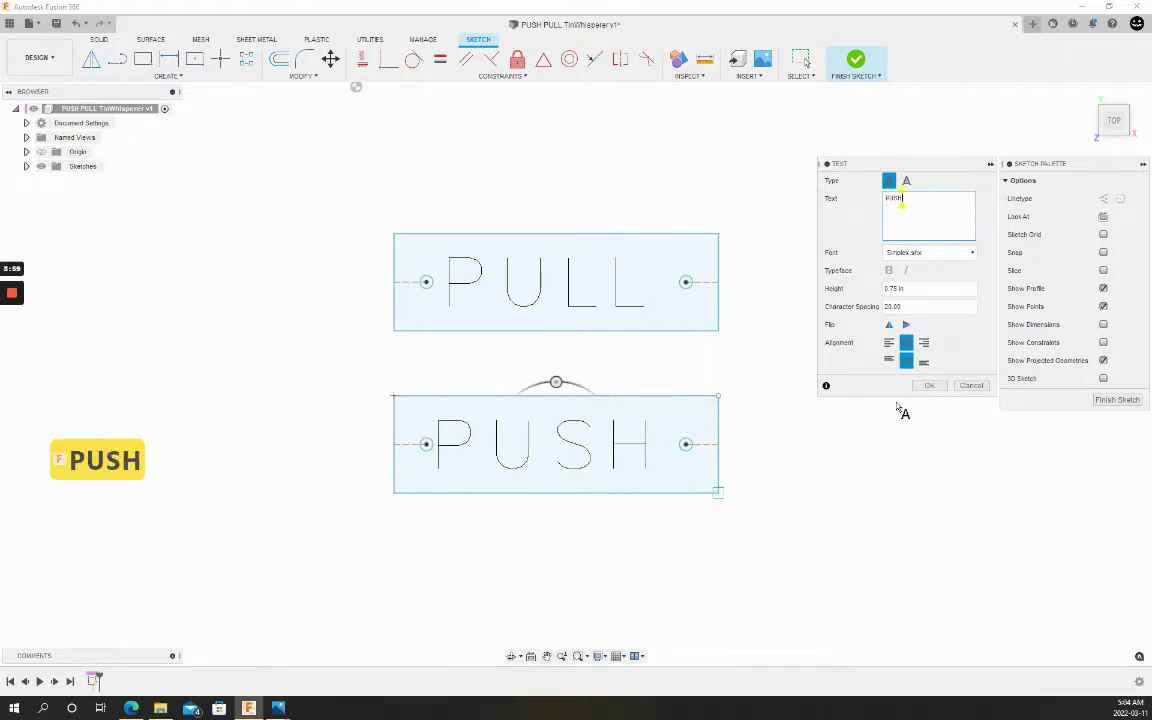
left_click(928, 386)
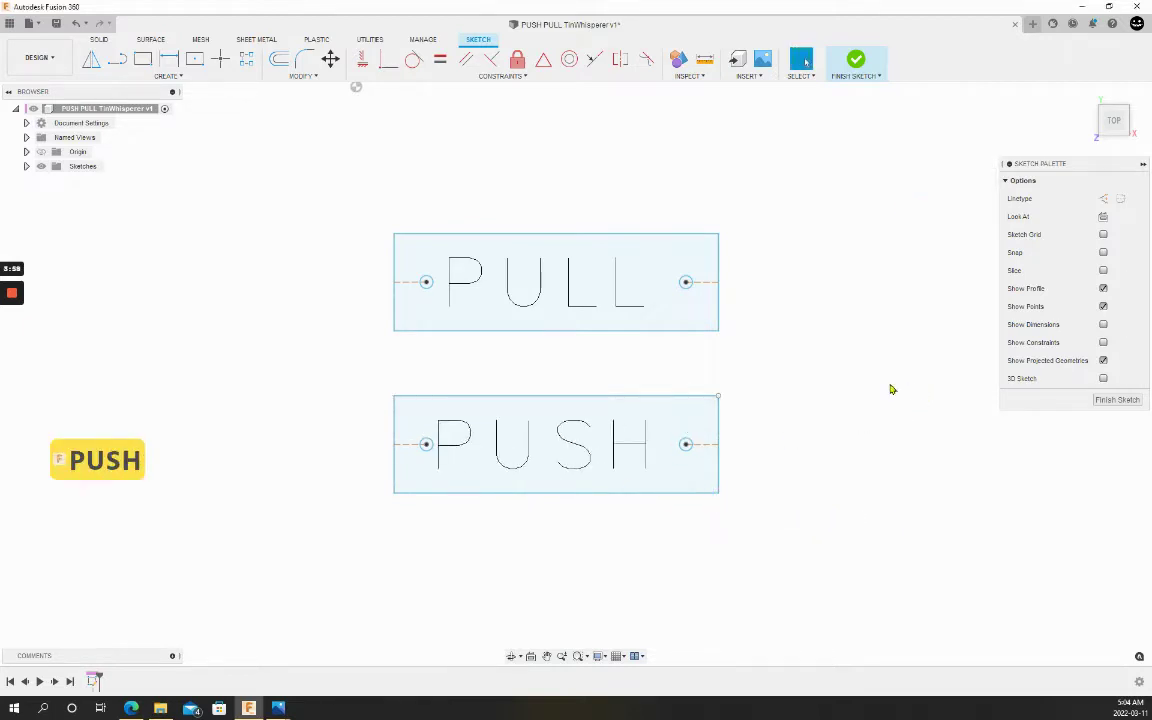
Convert the PULL and PUSH text into sketch curves and fix the letter curves.
right_click(558, 281)
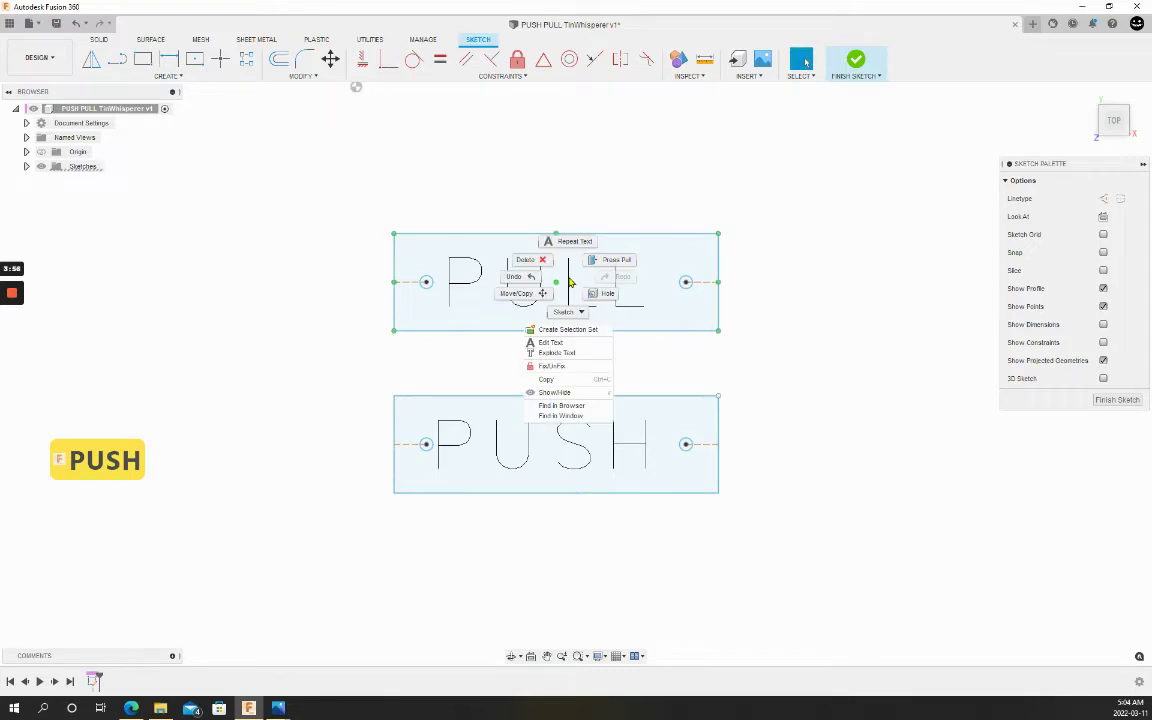
left_click(556, 353)
right_click(575, 422)
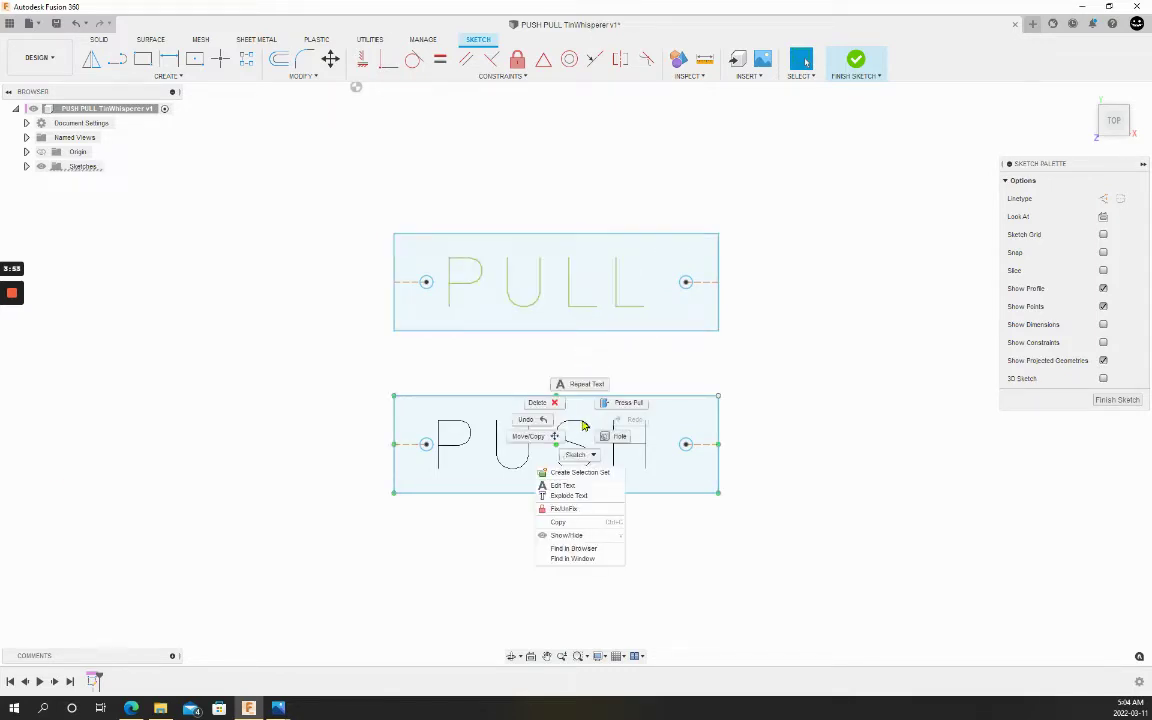
left_click(560, 490)
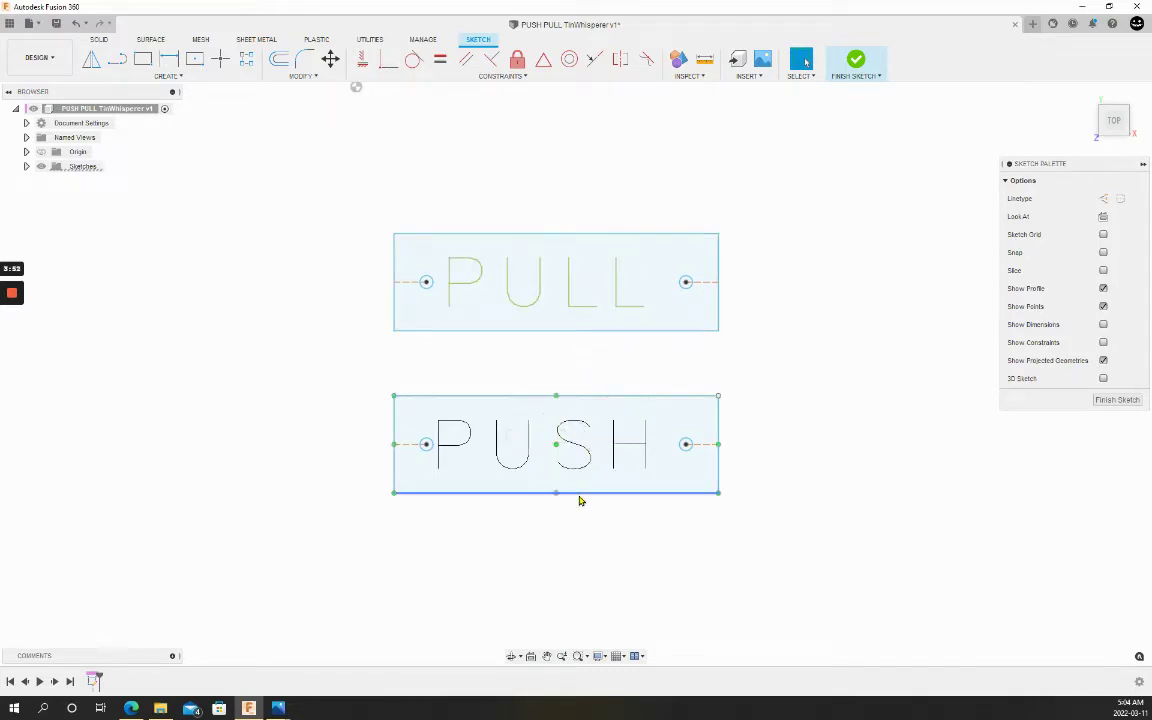
left_click(517, 59)
left_click_drag(437, 243, 663, 481)
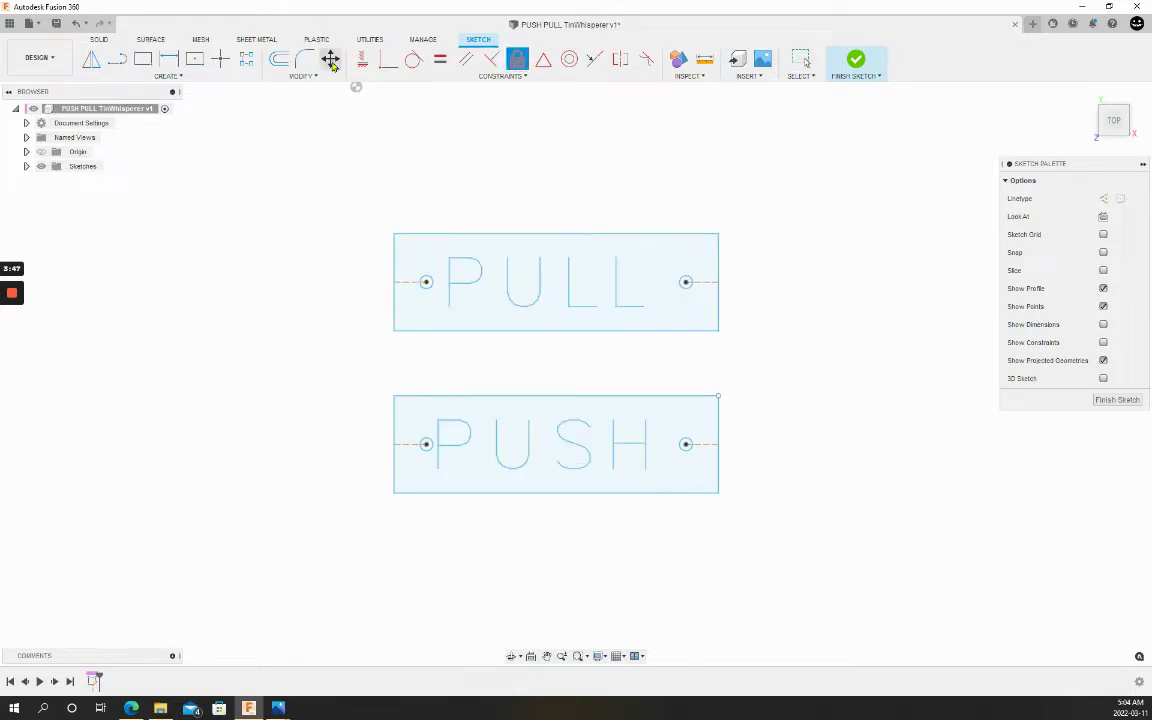
Move the PULL and PUSH letter curves rightward so each sits within its plate outline.
left_click(330, 59)
mouse_move(443, 250)
left_mouse_down()
mouse_move(470, 306)
mouse_move(663, 327)
mouse_move(652, 325)
left_mouse_up()
left_click_drag(578, 292, 590, 295)
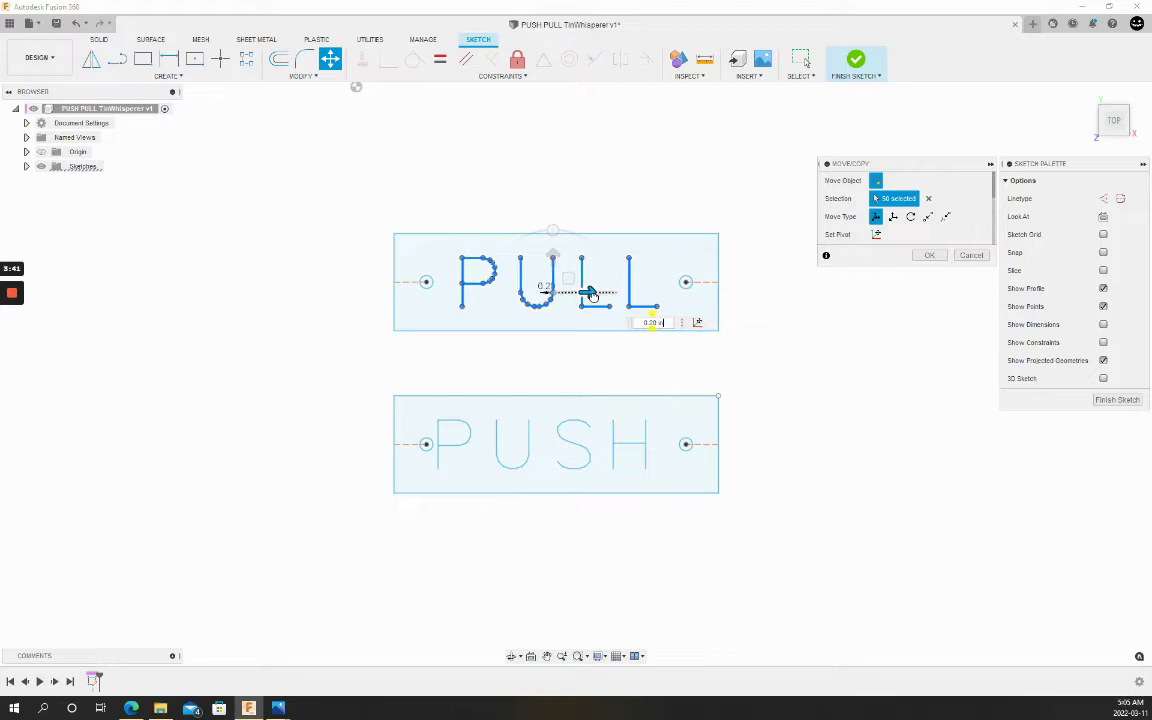
left_click(929, 255)
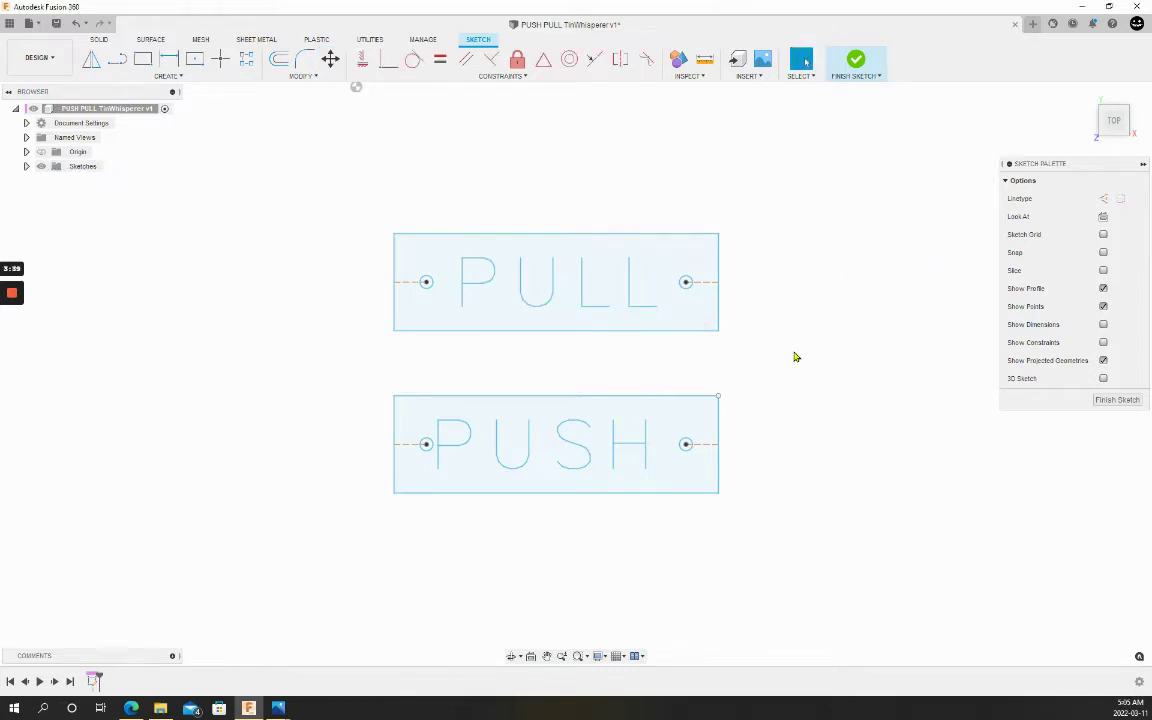
right_click(792, 351)
left_click(804, 317)
left_click_drag(428, 402, 628, 487)
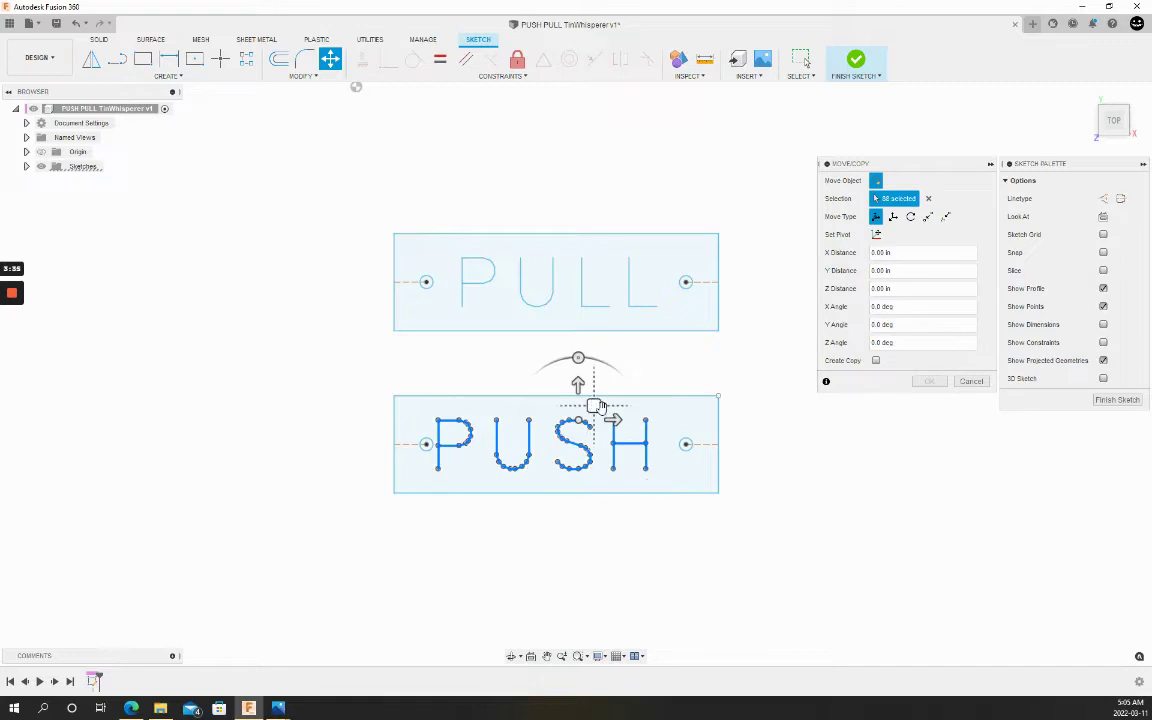
left_click_drag(611, 420, 626, 420)
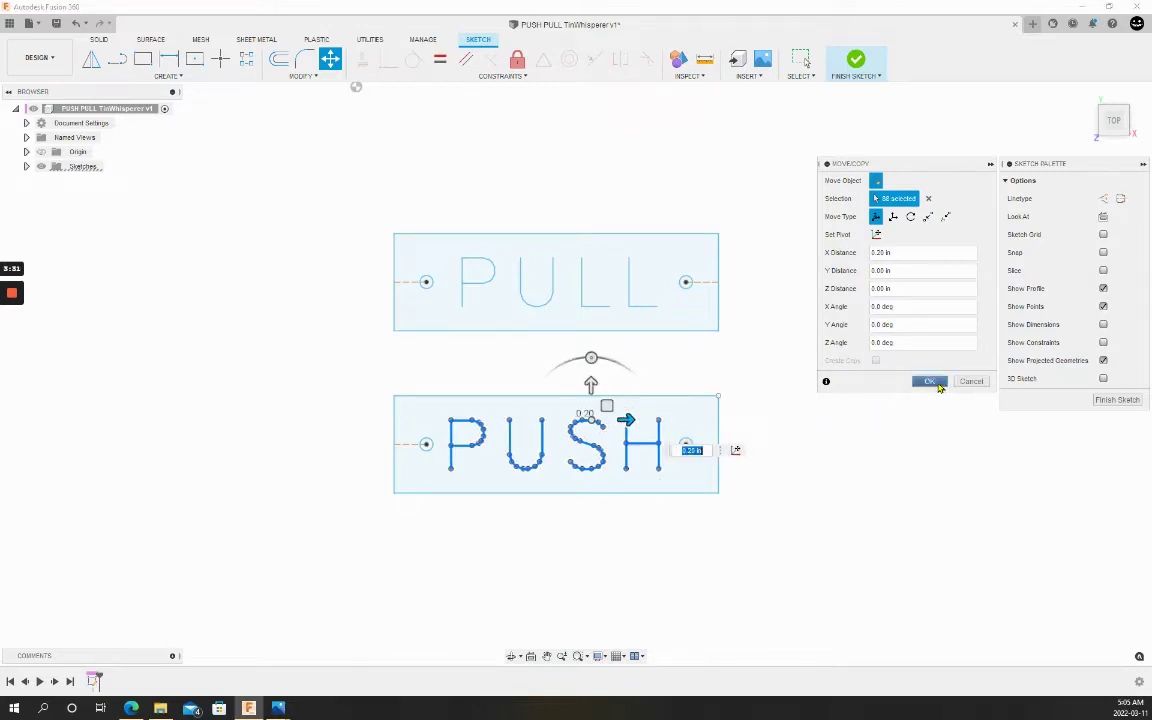
left_click(929, 381)
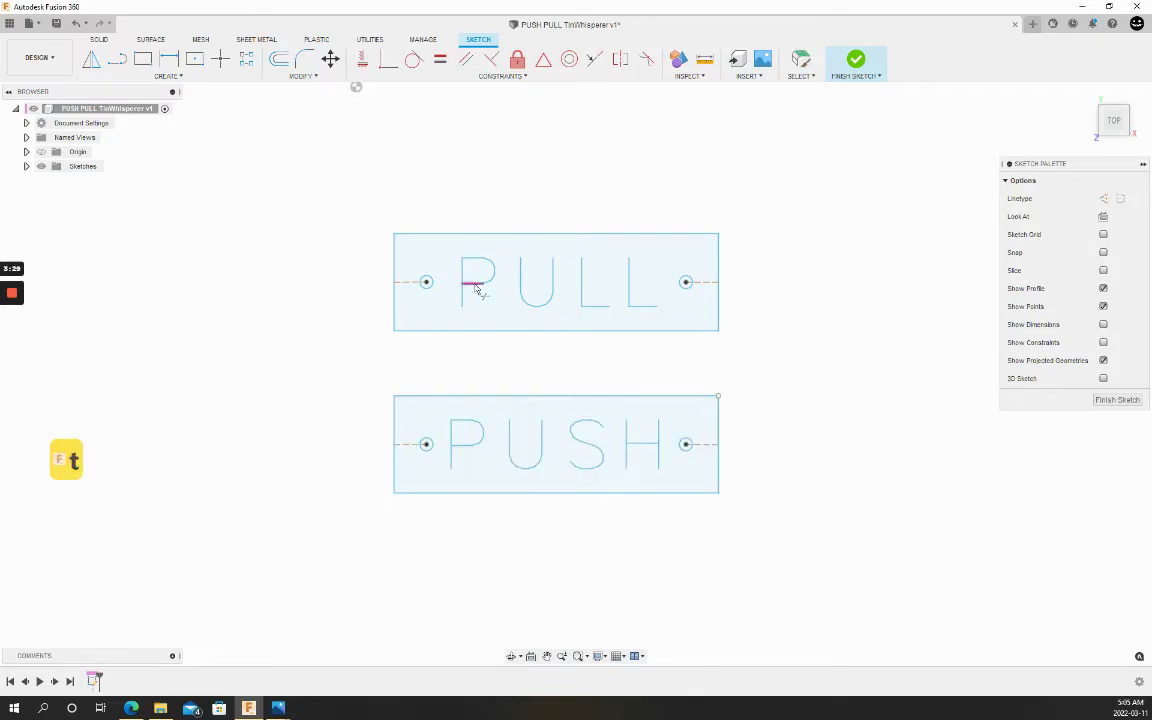
Trim the stray P stroke and extrude both plate profiles 0.075 in.
left_click(463, 448)
key("e")
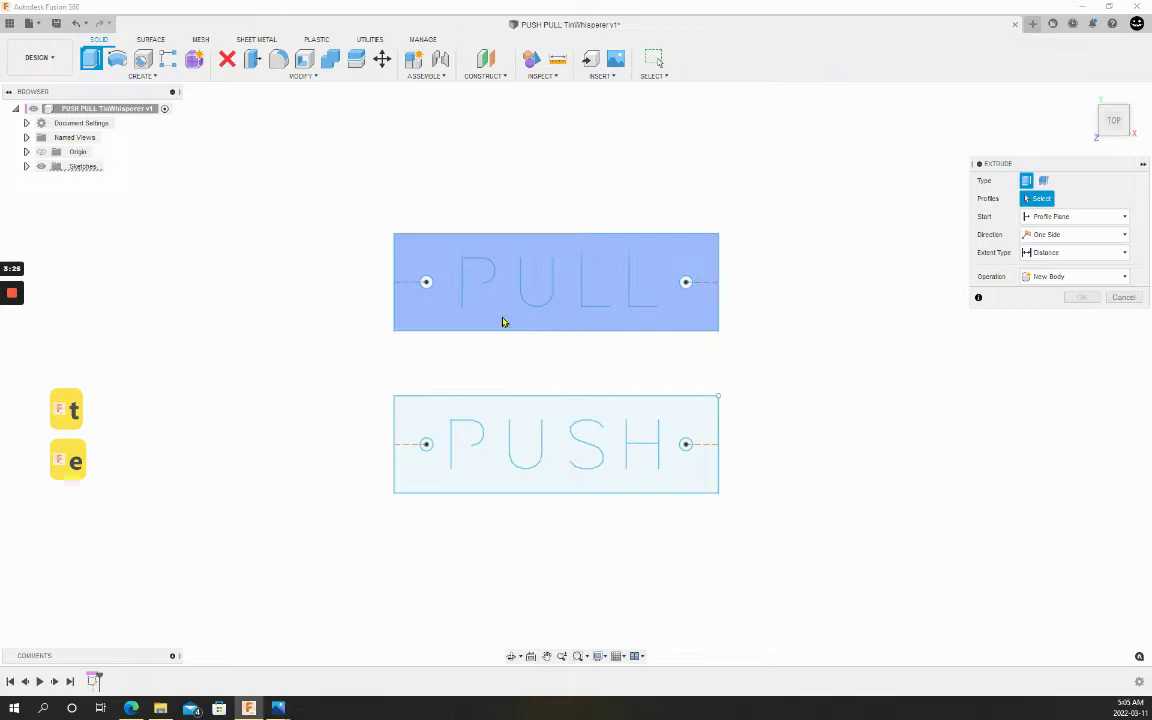
left_click(503, 318)
left_click(487, 473)
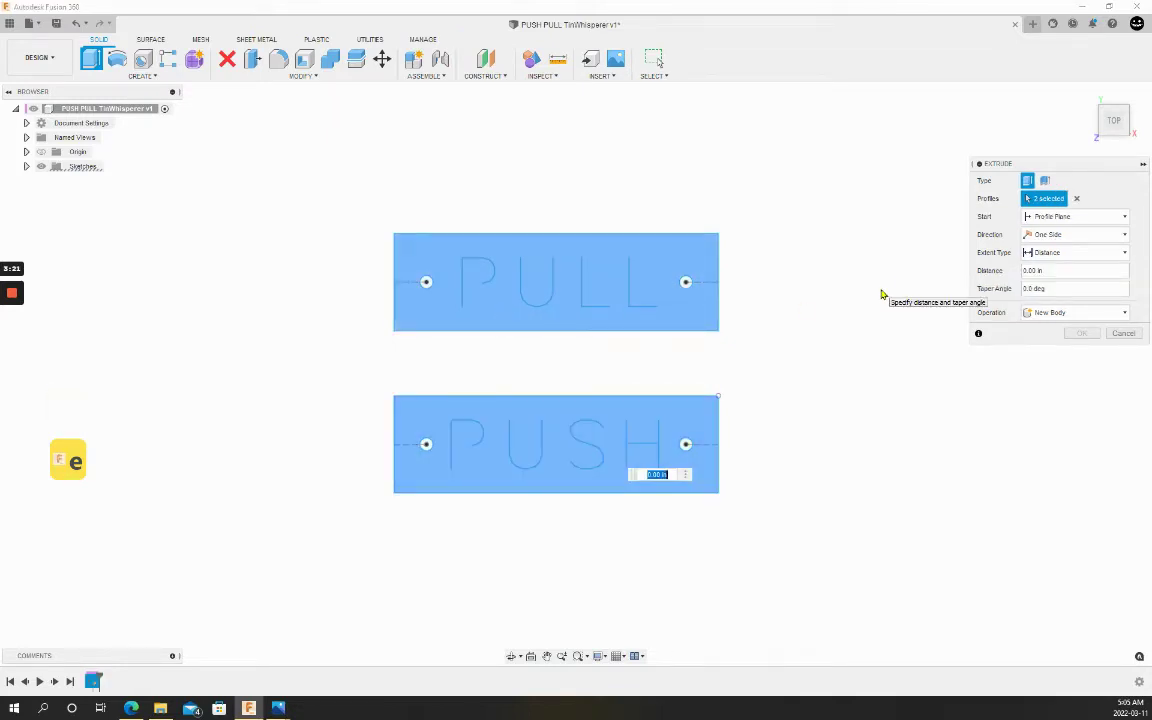
type(".075")
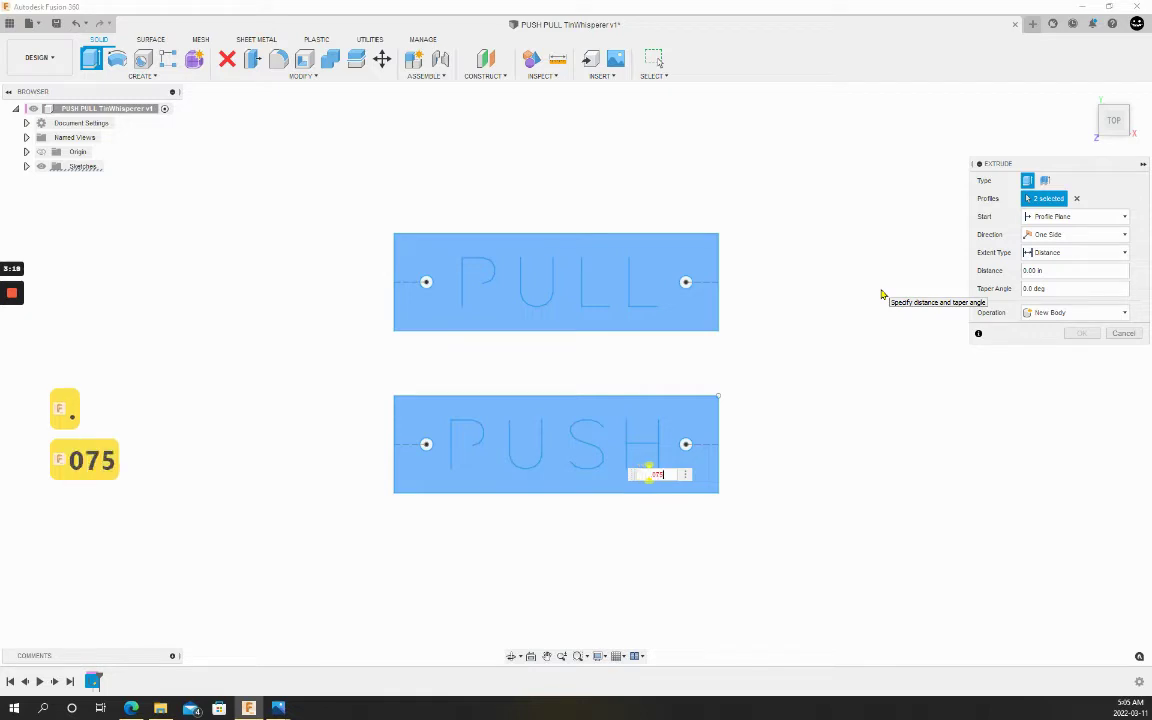
key("Return")
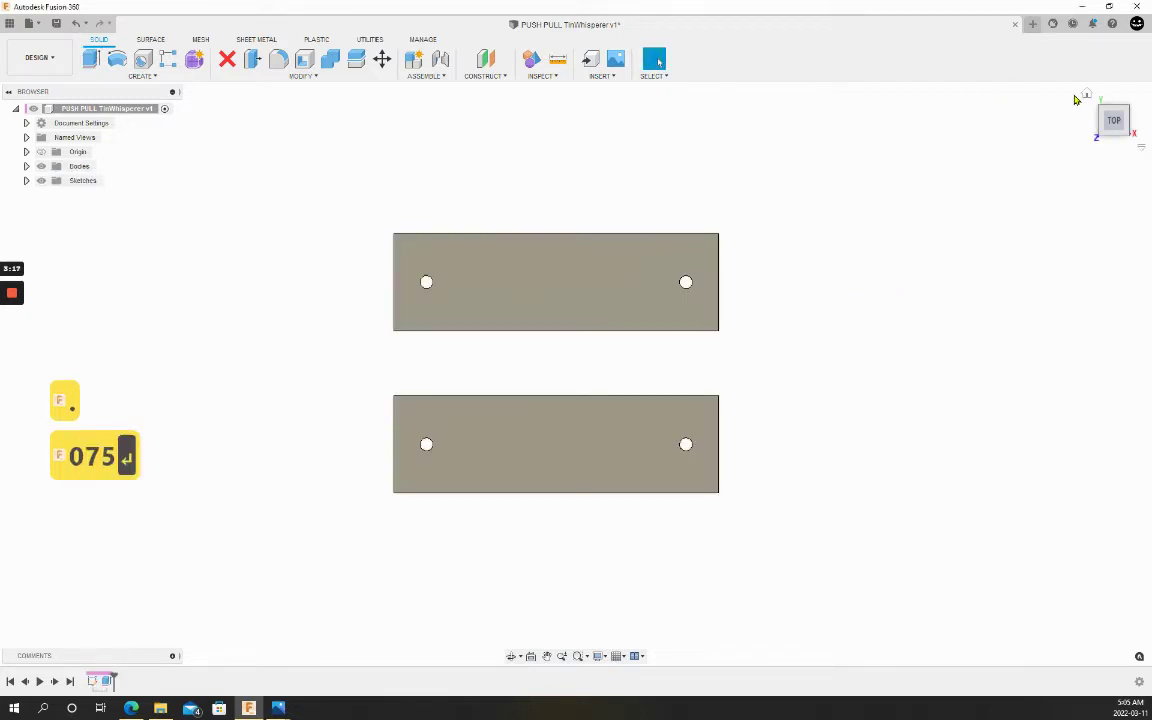
Return to the home view and make the PUSH/PULL sketch lettering visible.
left_click(1096, 100)
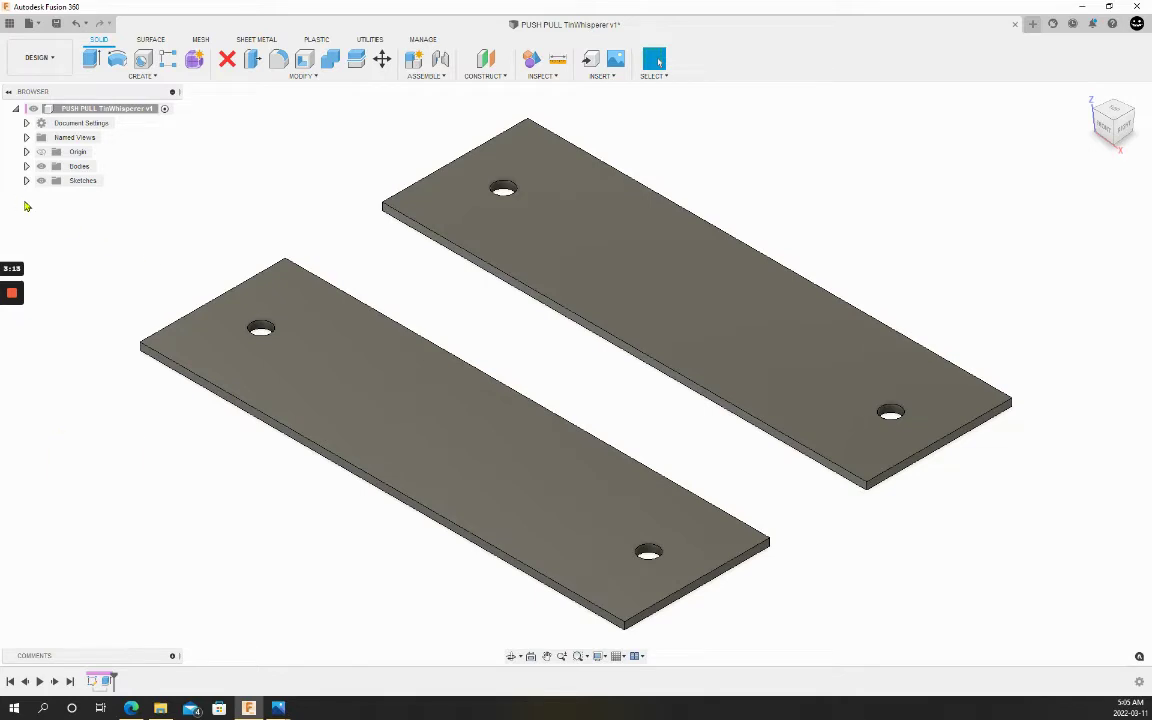
left_click(26, 182)
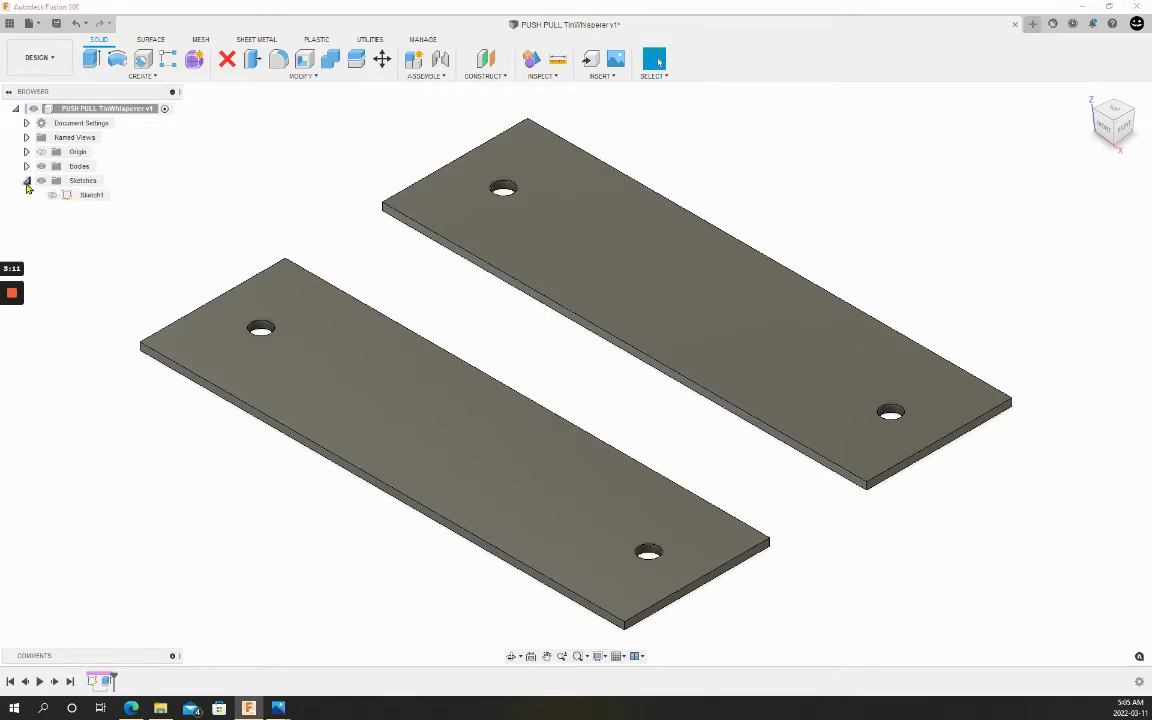
left_click(52, 196)
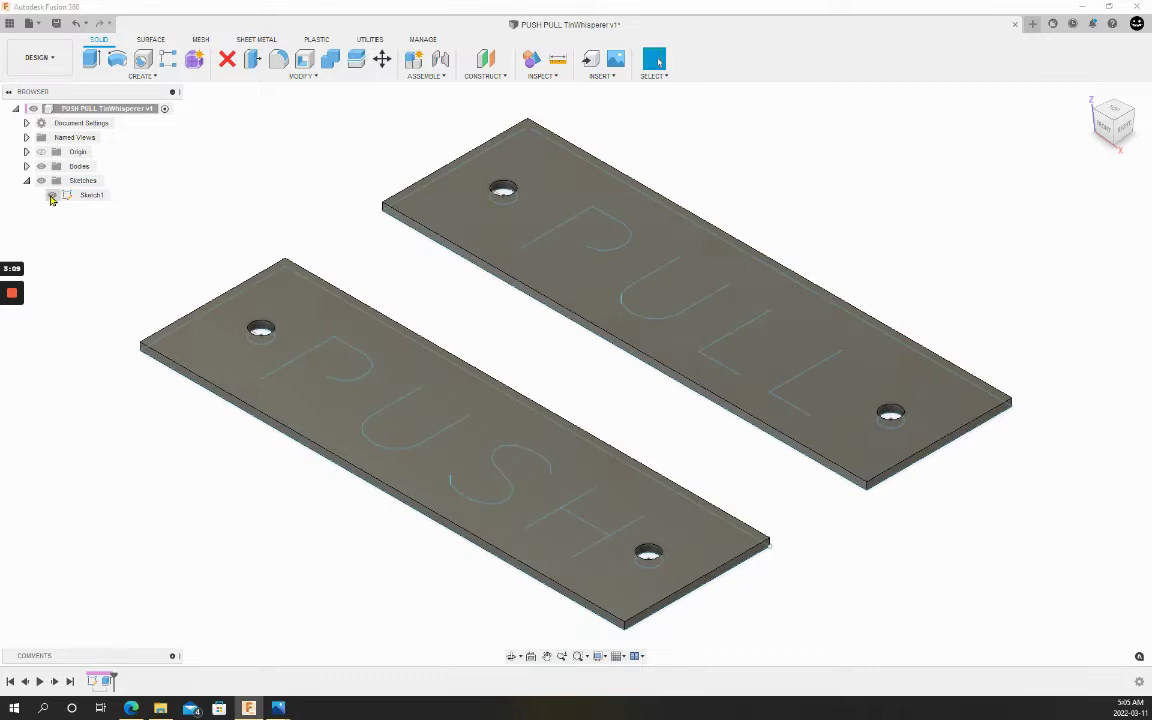
Switch to Manufacture and start a setup using the Crossfire Pro machine.
left_click(38, 57)
left_click(46, 193)
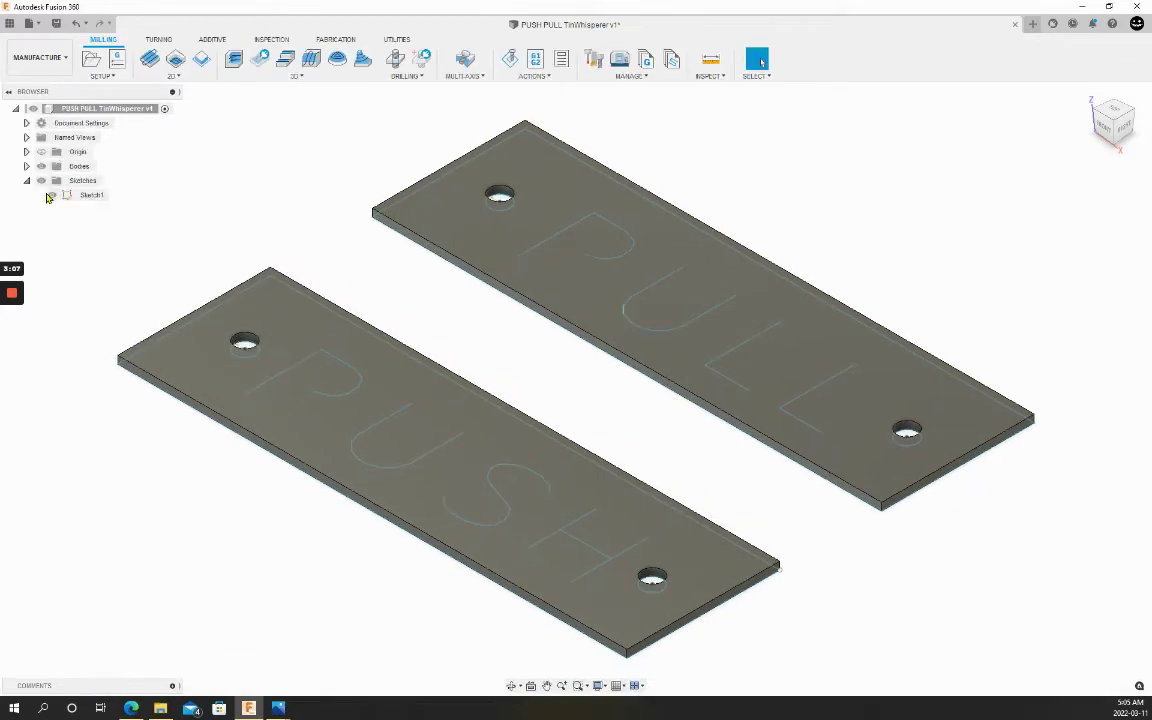
left_click(133, 62)
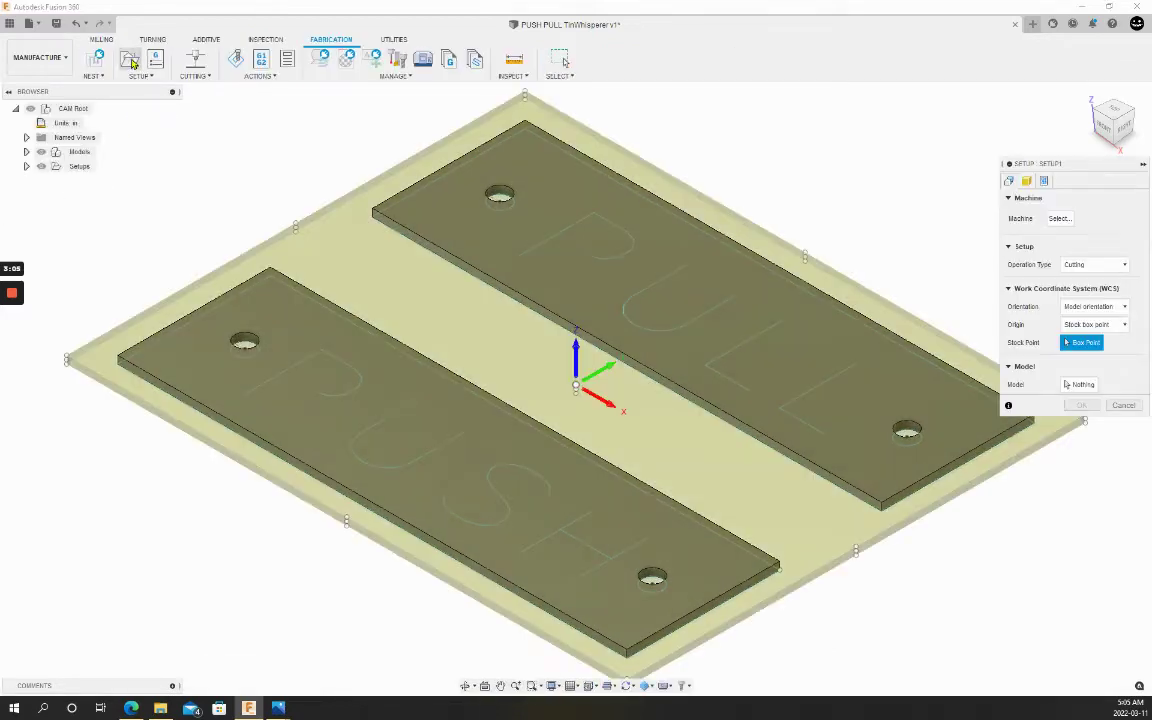
left_click(1059, 218)
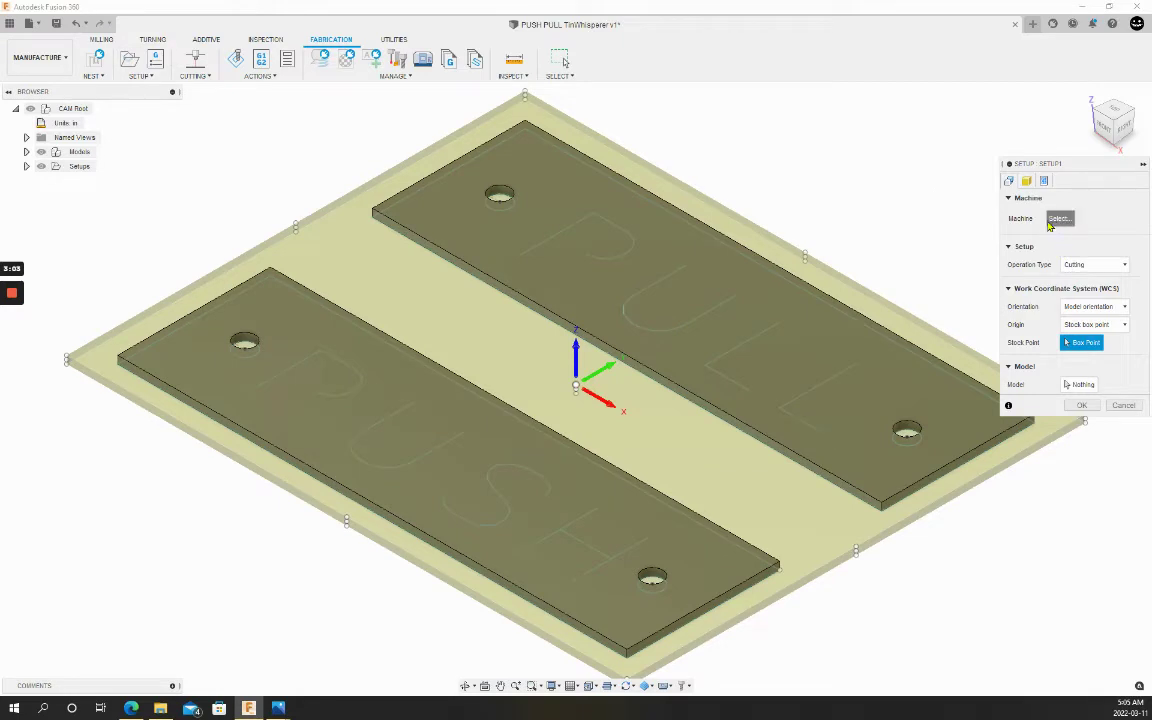
left_click(466, 204)
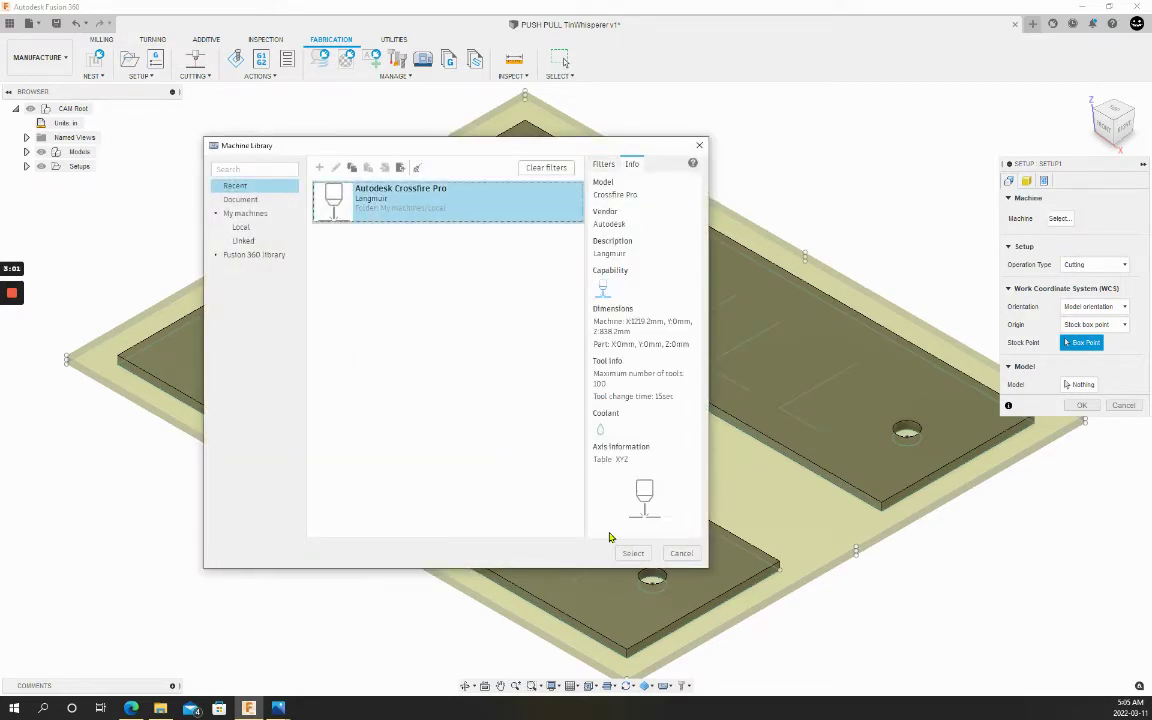
left_click(633, 553)
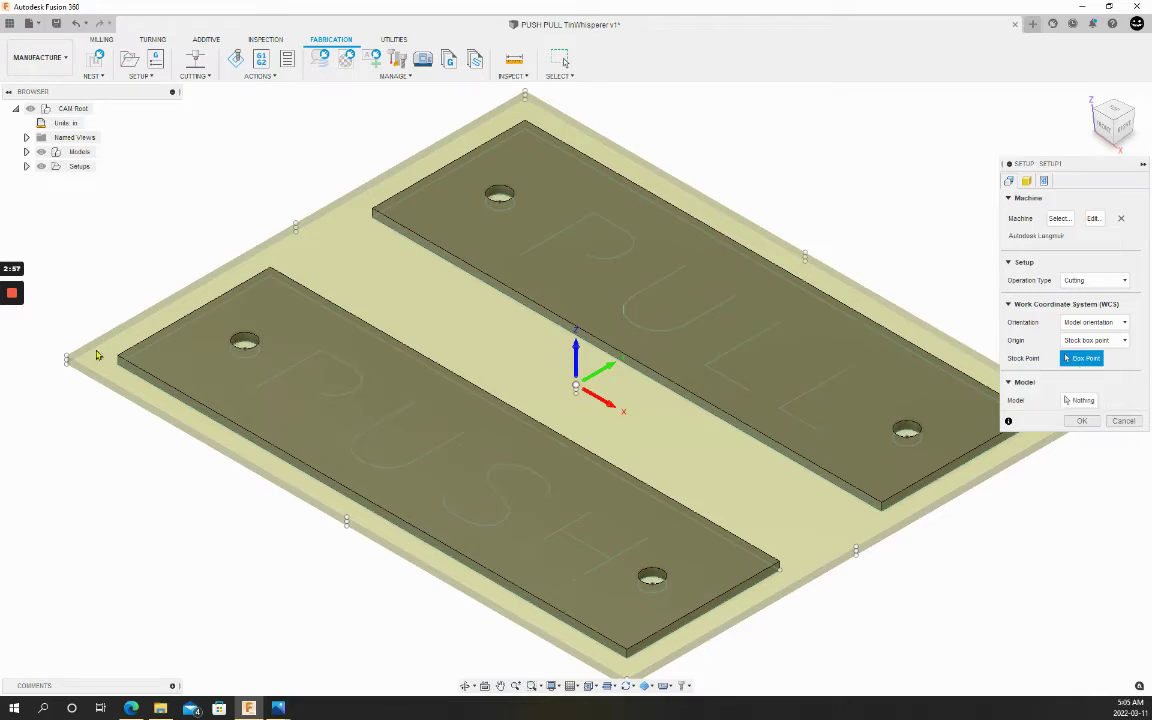
Put the origin at the stock box corner, select both plates, and name the program PUSH PULL.
left_click(66, 360)
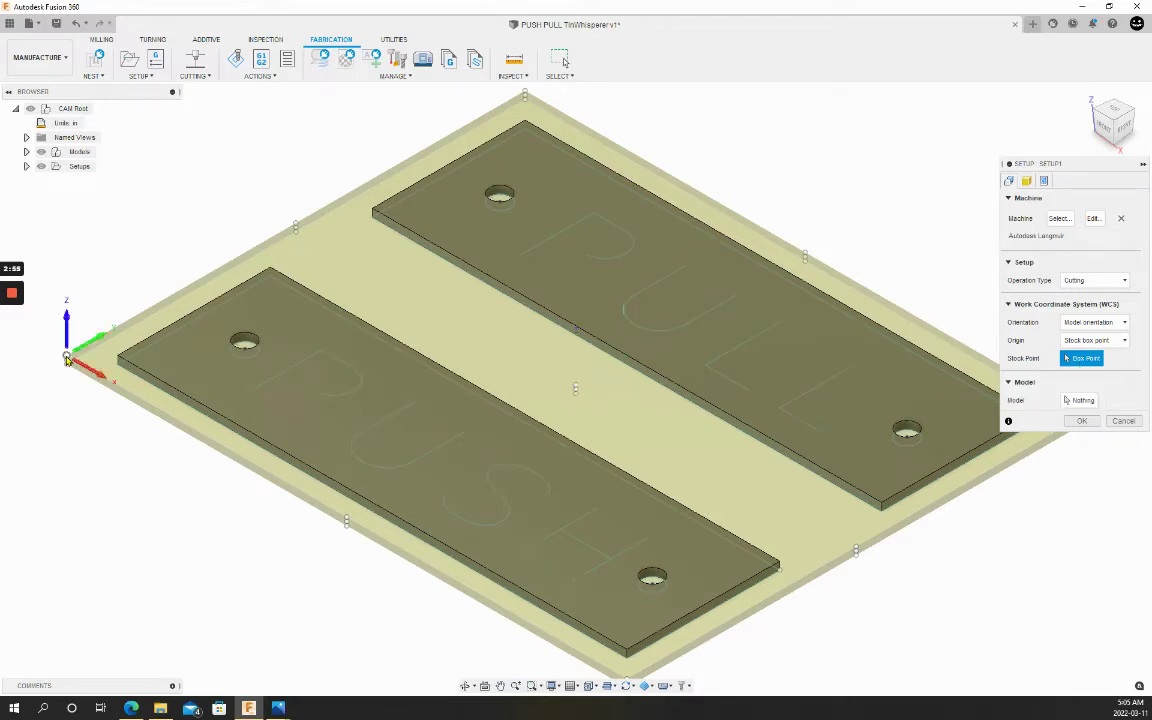
left_click(304, 319)
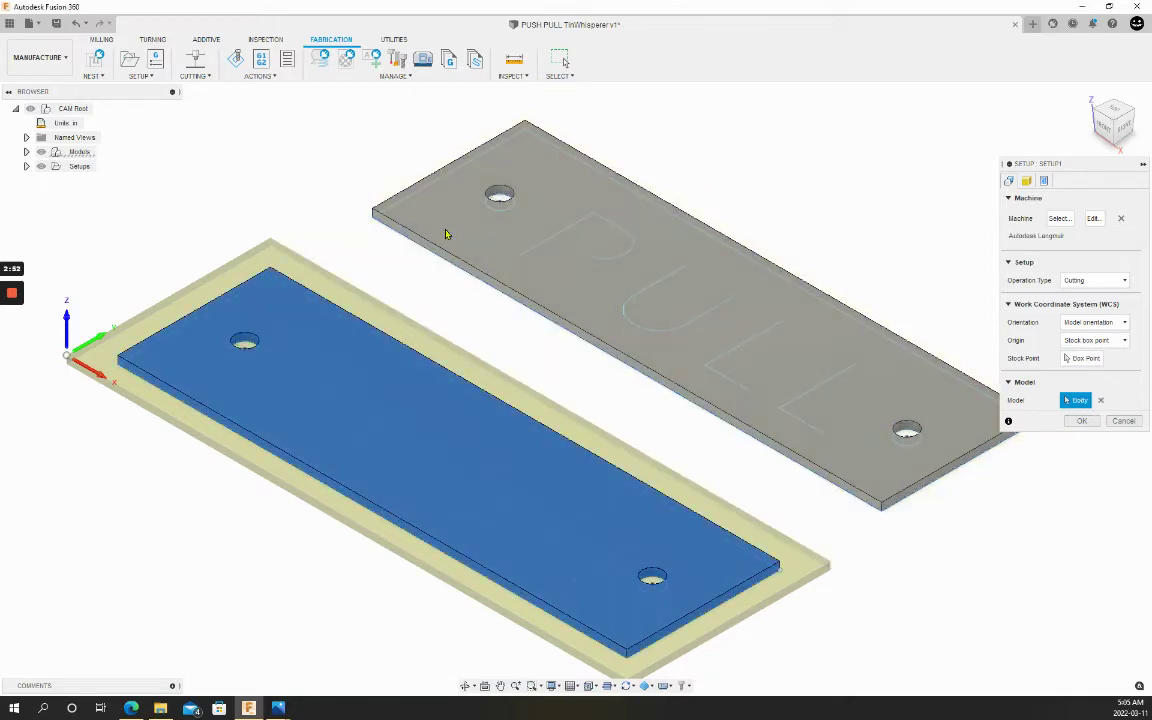
left_click(449, 231)
left_click(1044, 180)
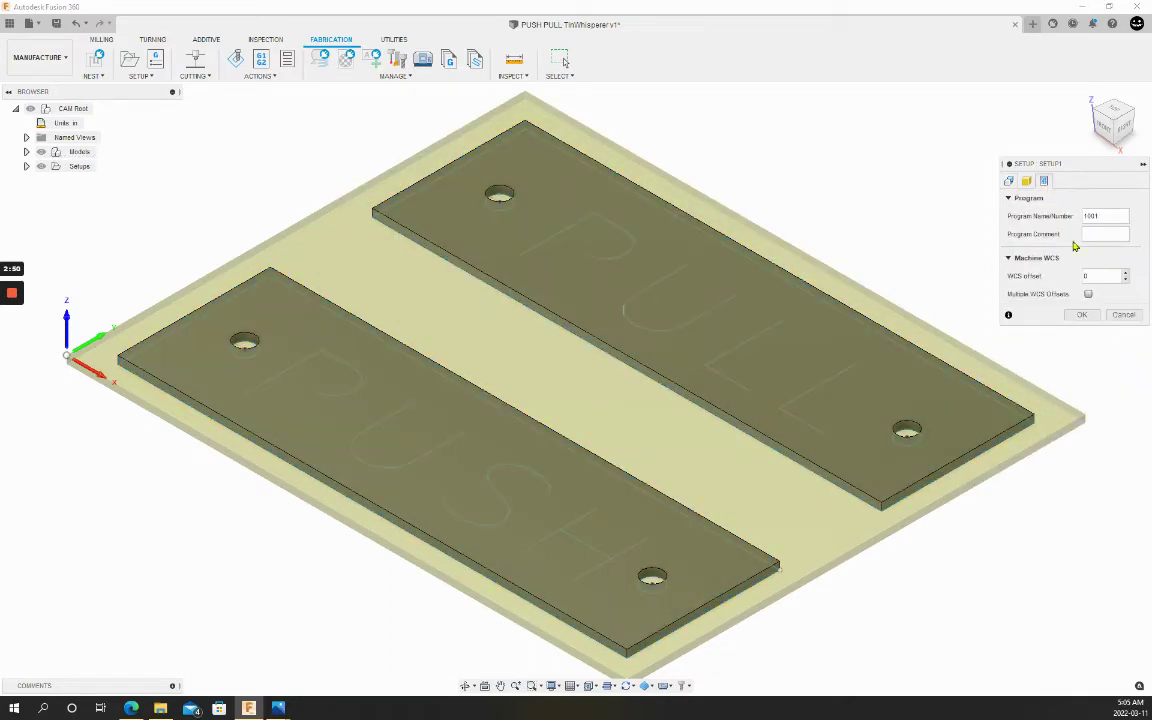
double_click(1096, 218)
type("P")
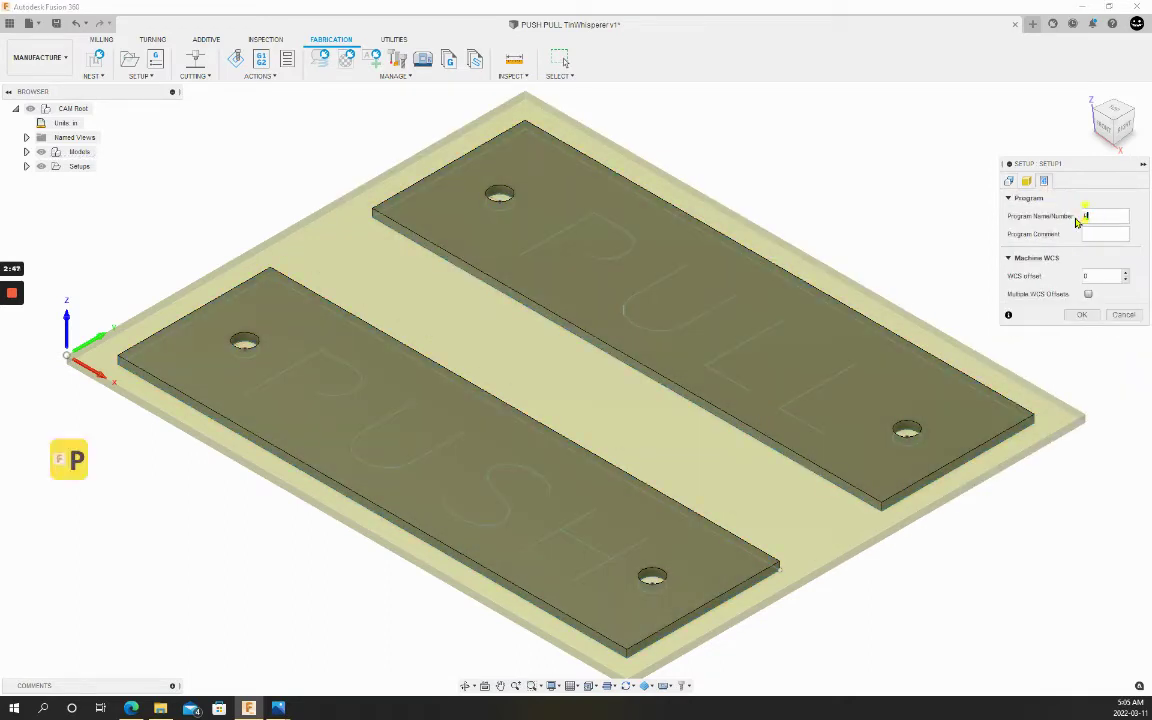
type("USH PULL")
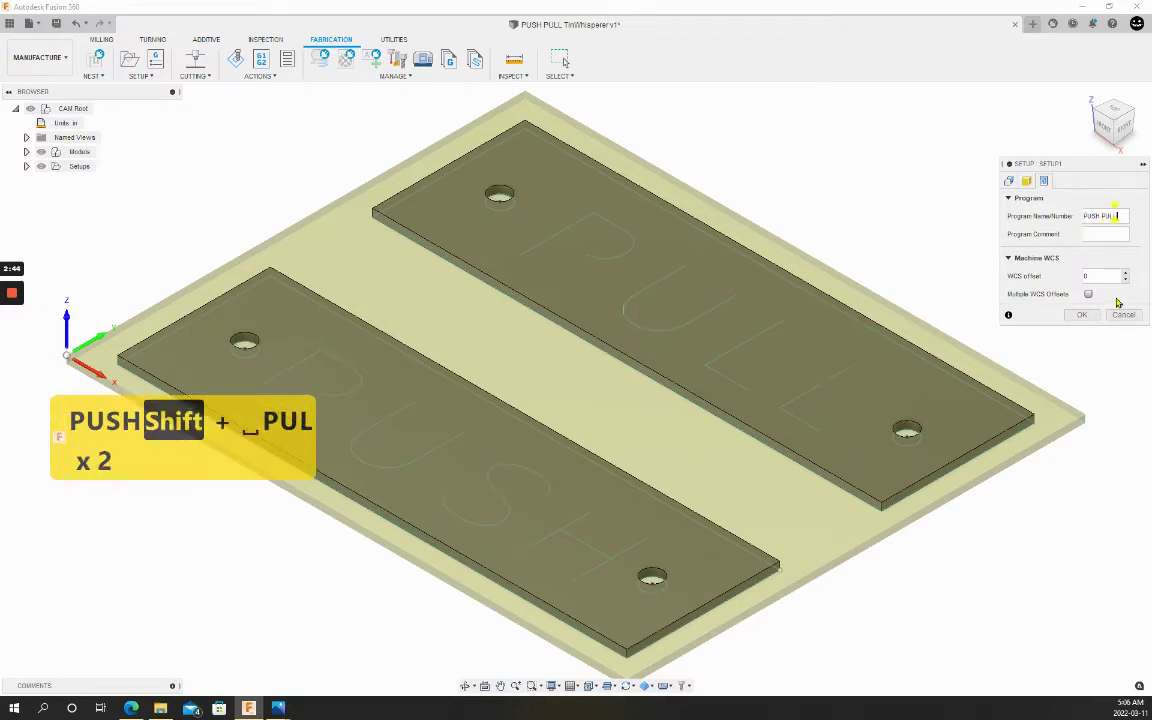
left_click(1081, 314)
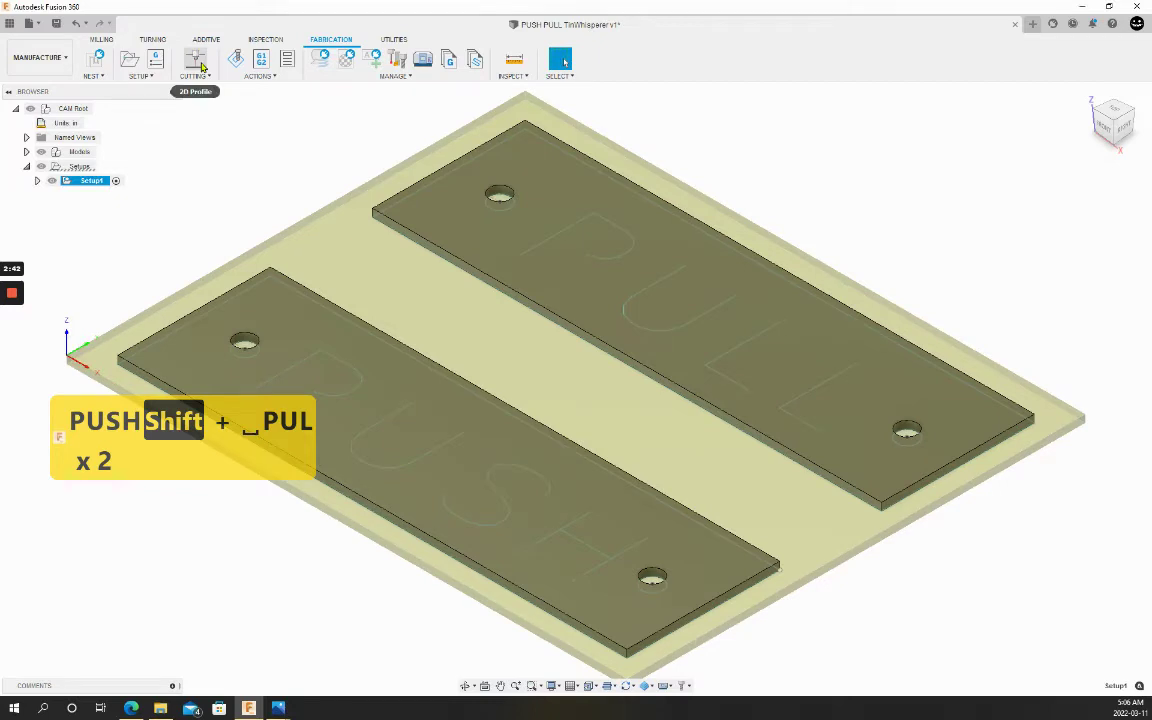
Start a 2D Profile cut with the local library's 13 - 45A Unshielded Mildsteel plasma tool.
left_click(200, 64)
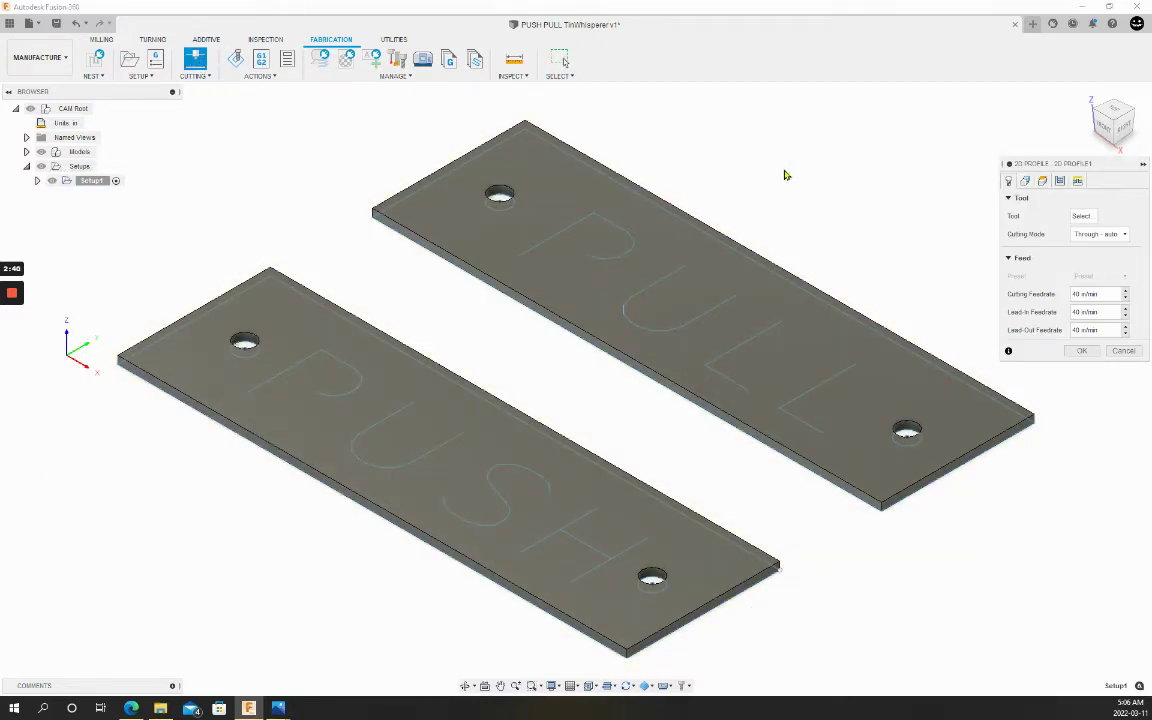
left_click(1079, 217)
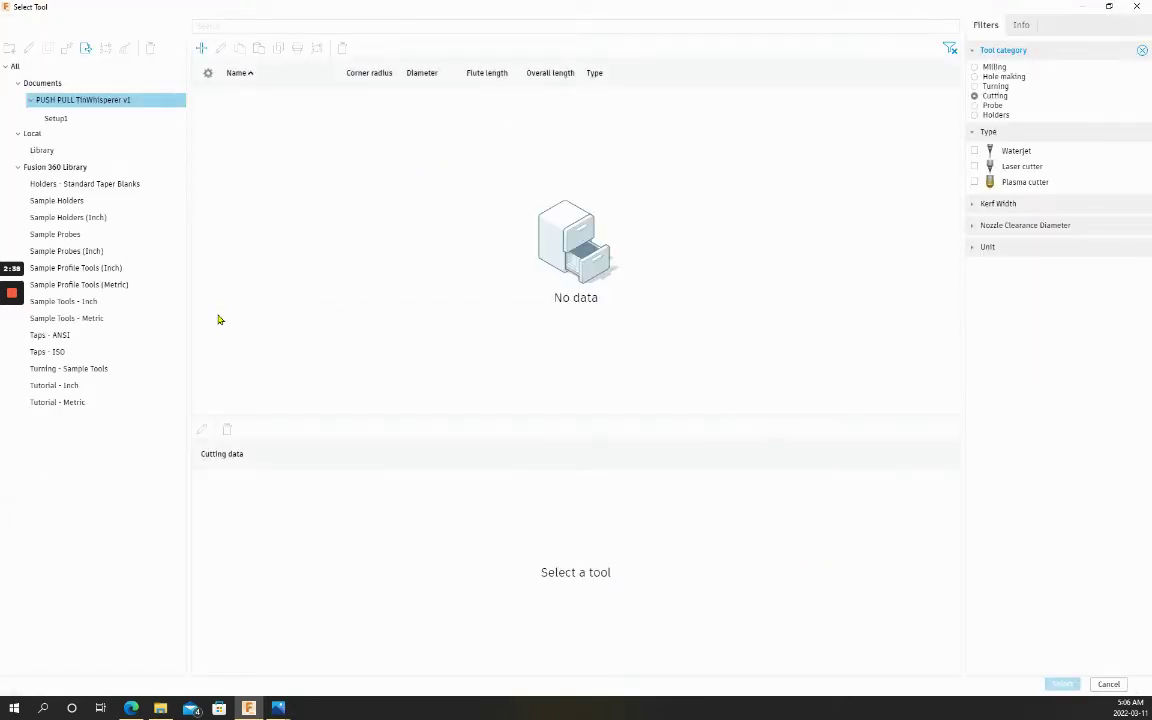
left_click(42, 150)
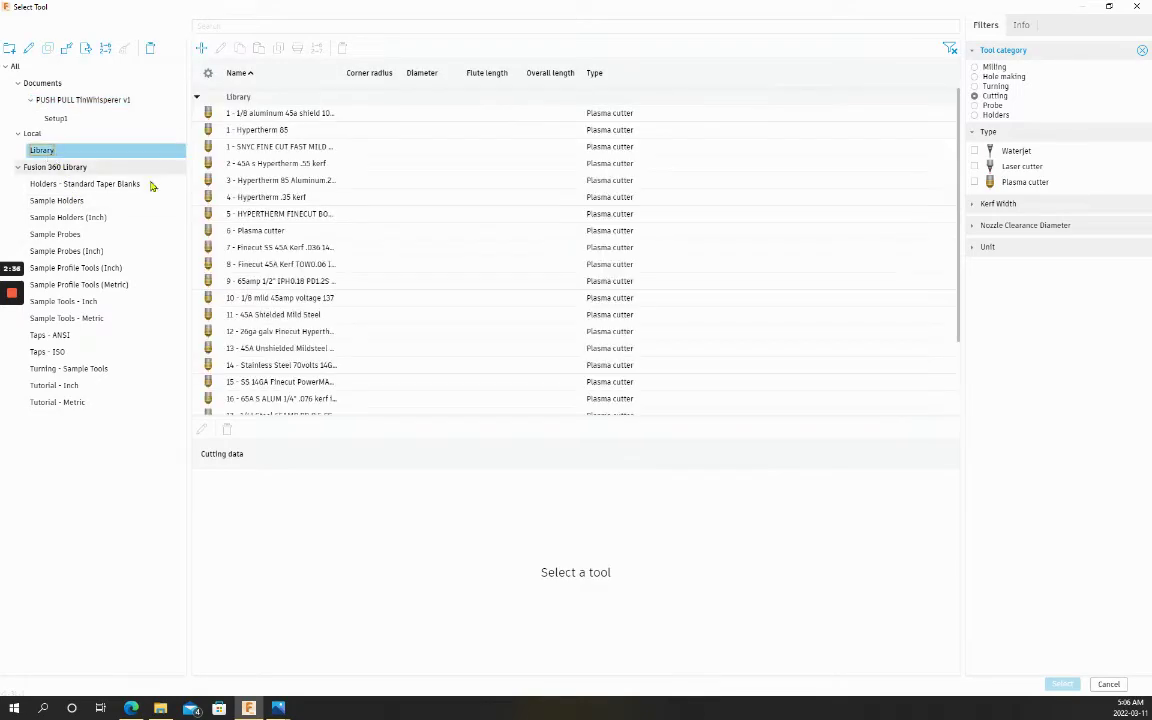
left_click(334, 350)
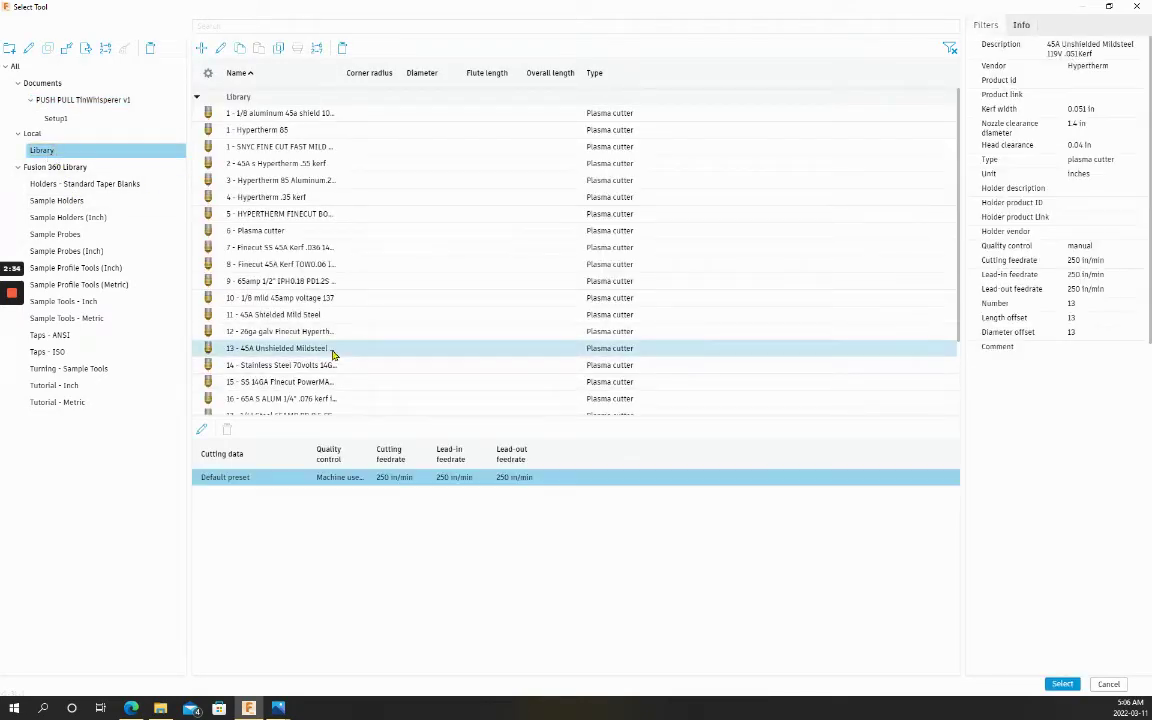
left_click(1062, 684)
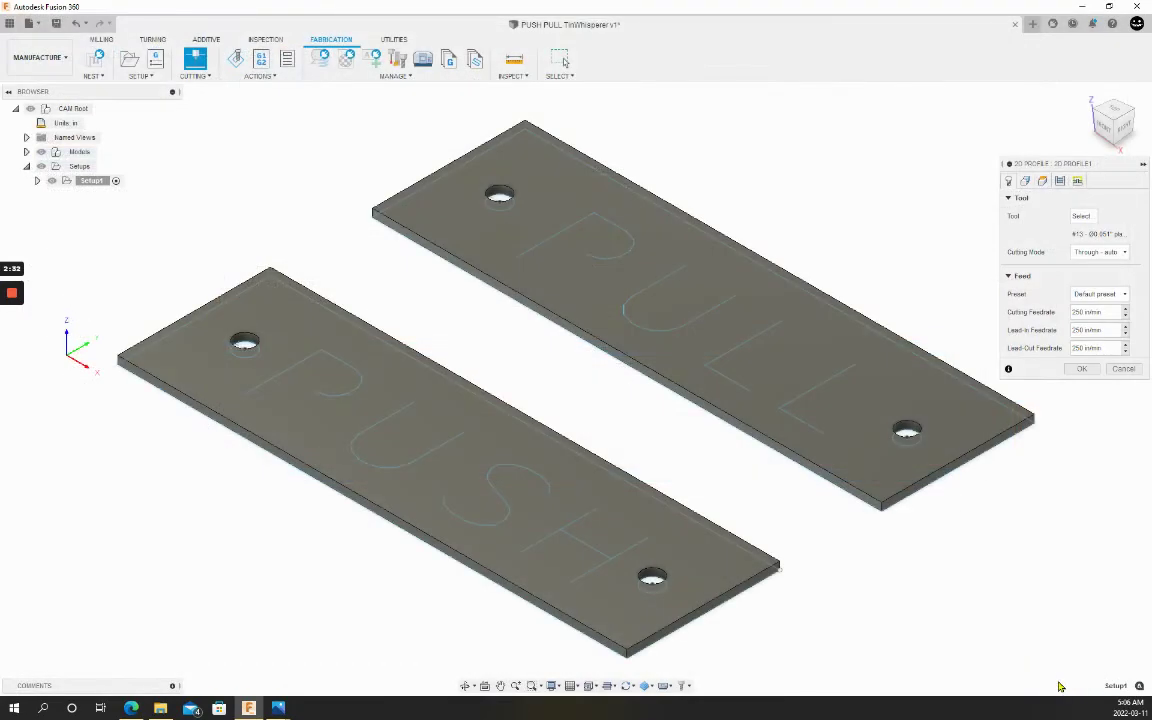
Select the P, U and both L letter outlines of PULL as cutting contours.
left_click(545, 248)
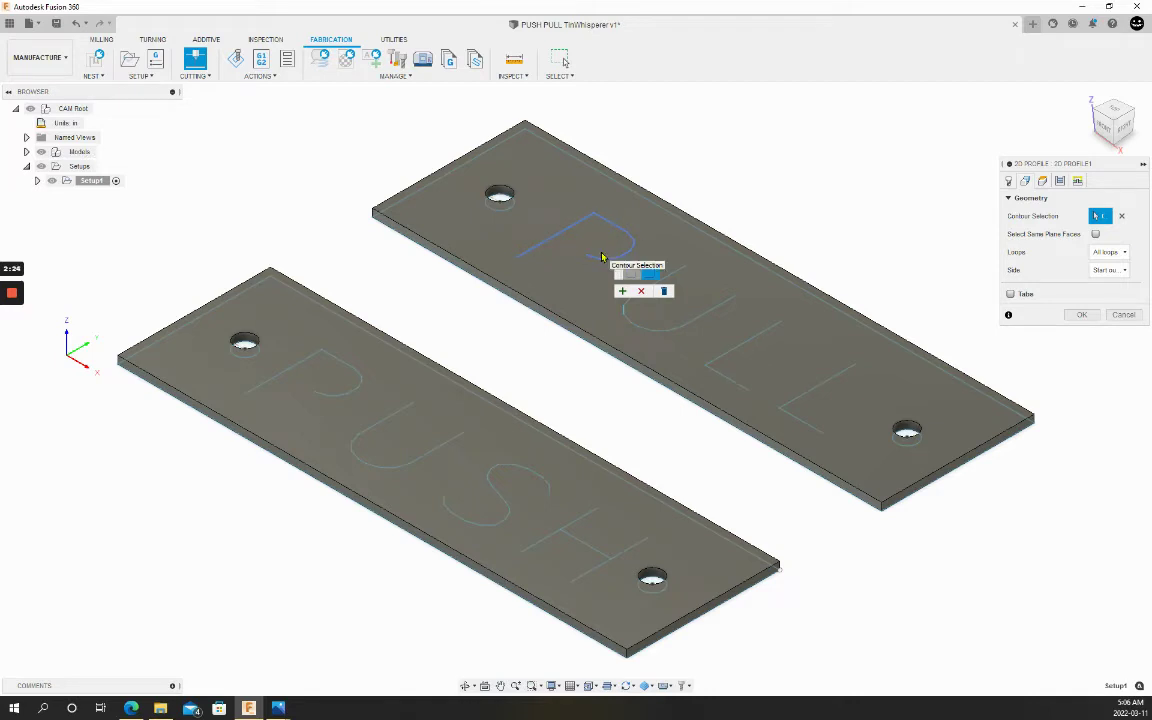
left_click(622, 291)
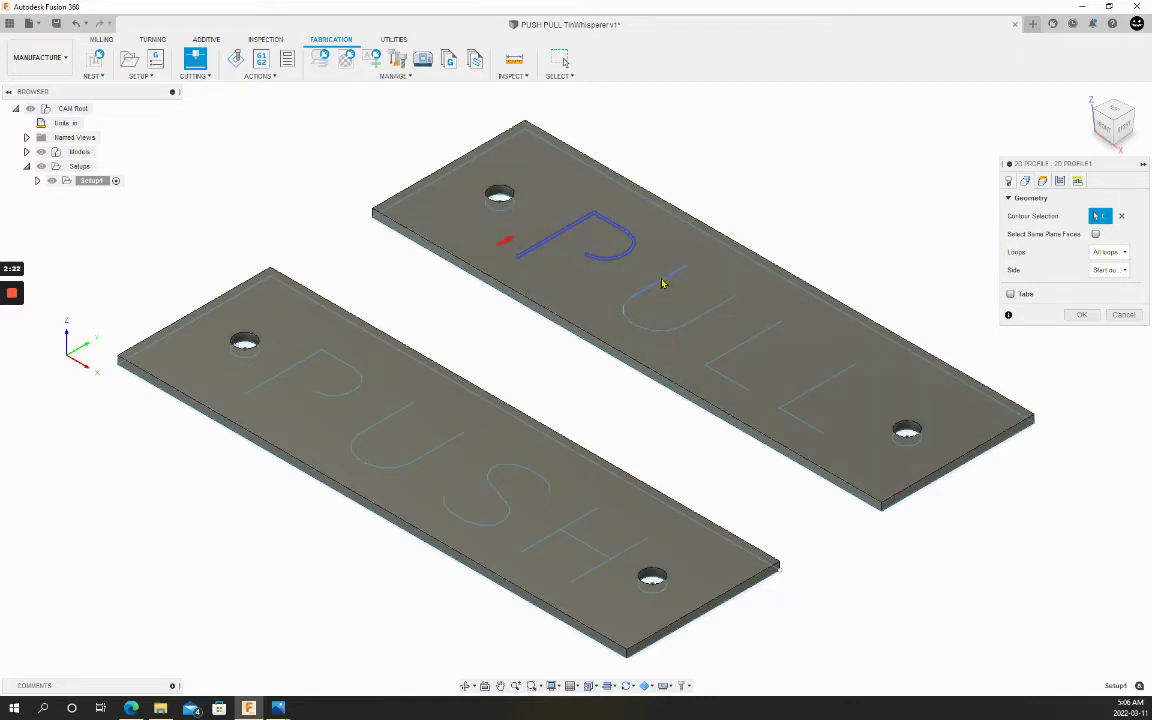
left_click(662, 284)
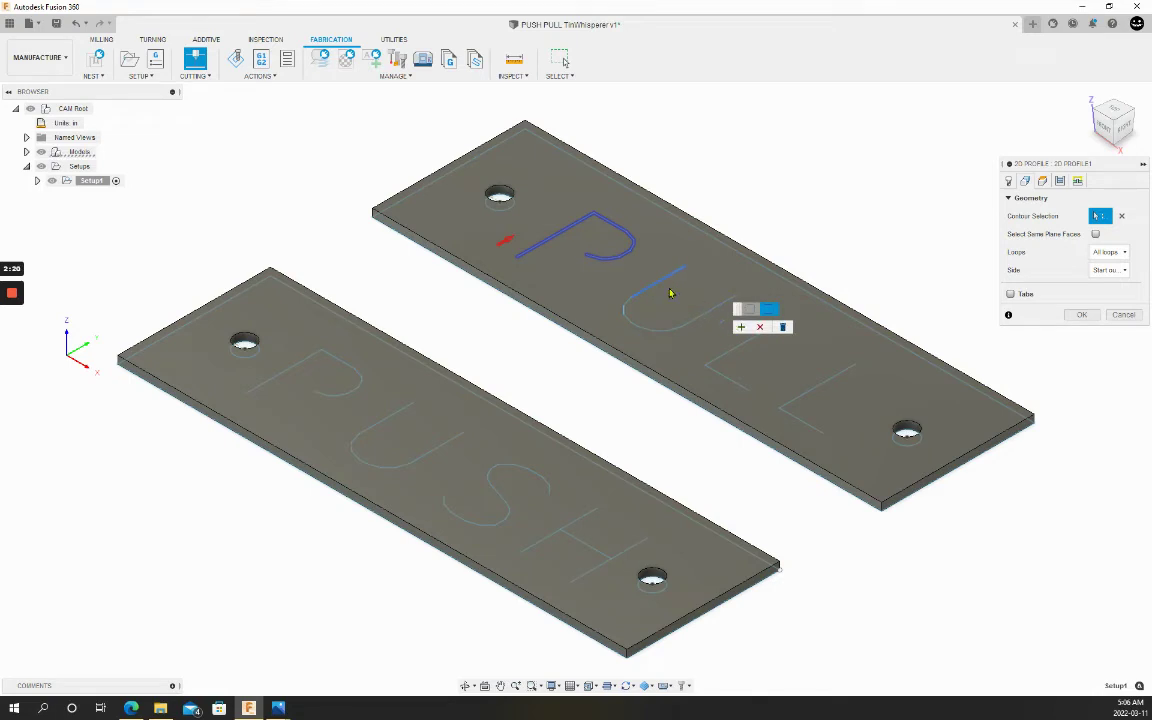
left_click(769, 309)
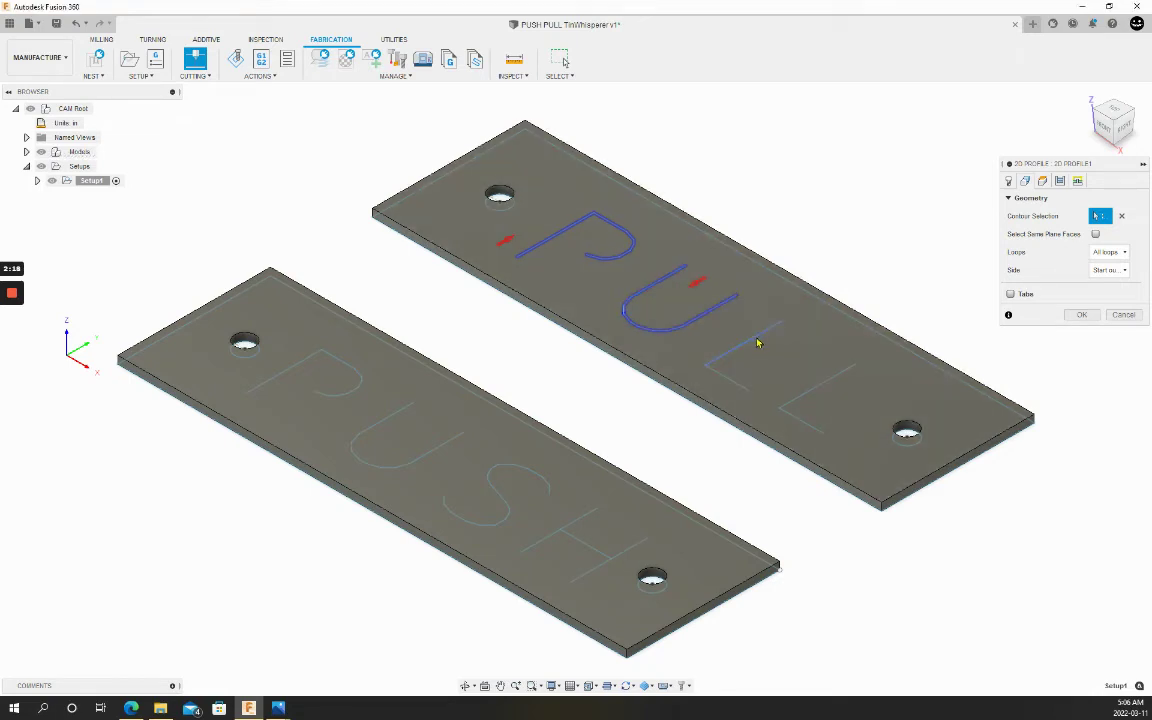
left_click(758, 343)
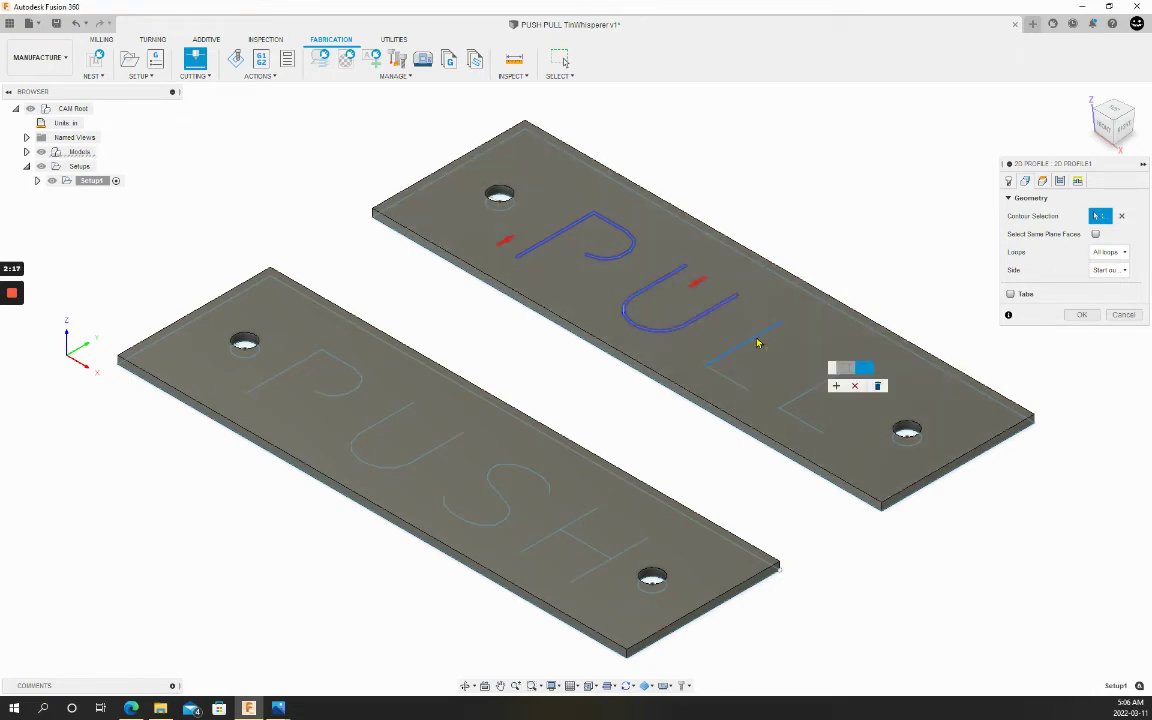
left_click(835, 384)
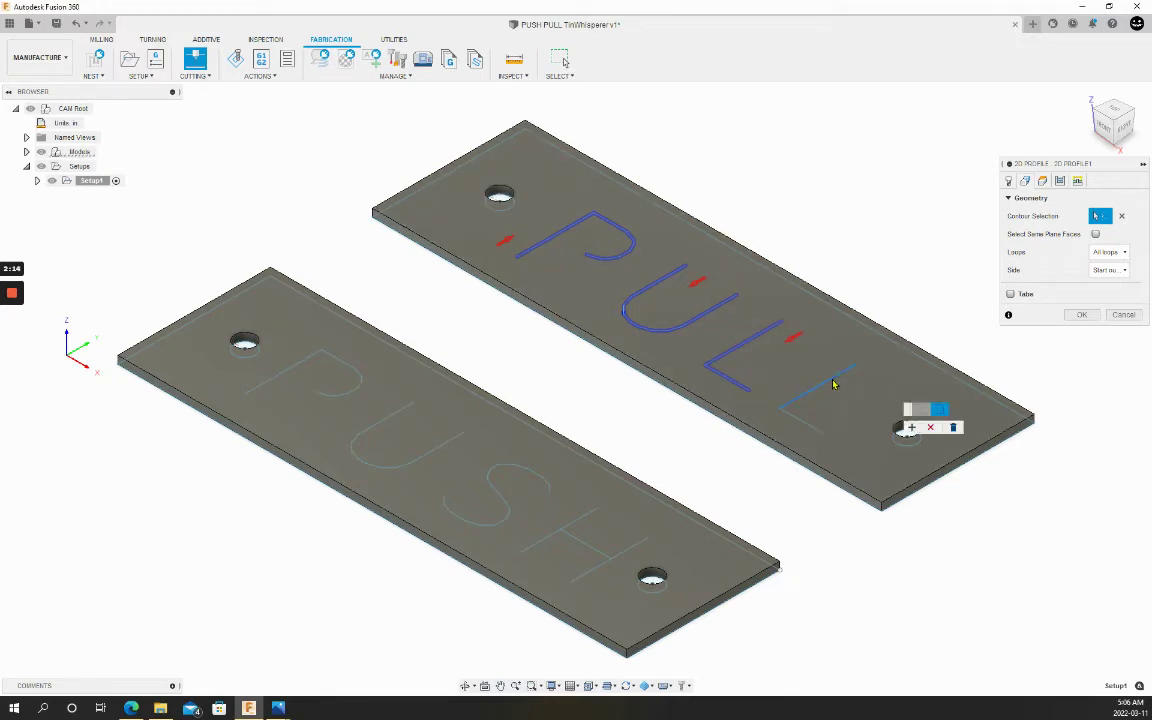
left_click(911, 427)
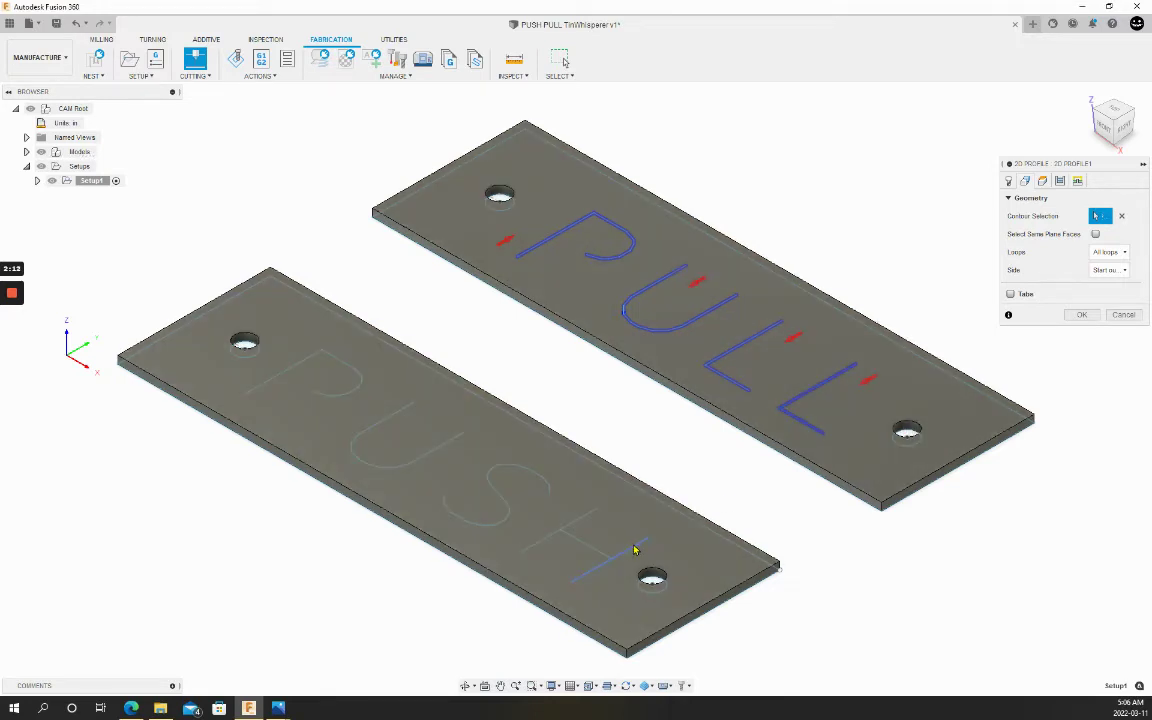
Add the H, S, U and P letter outlines of PUSH as contours.
left_click(635, 548)
left_click(590, 553)
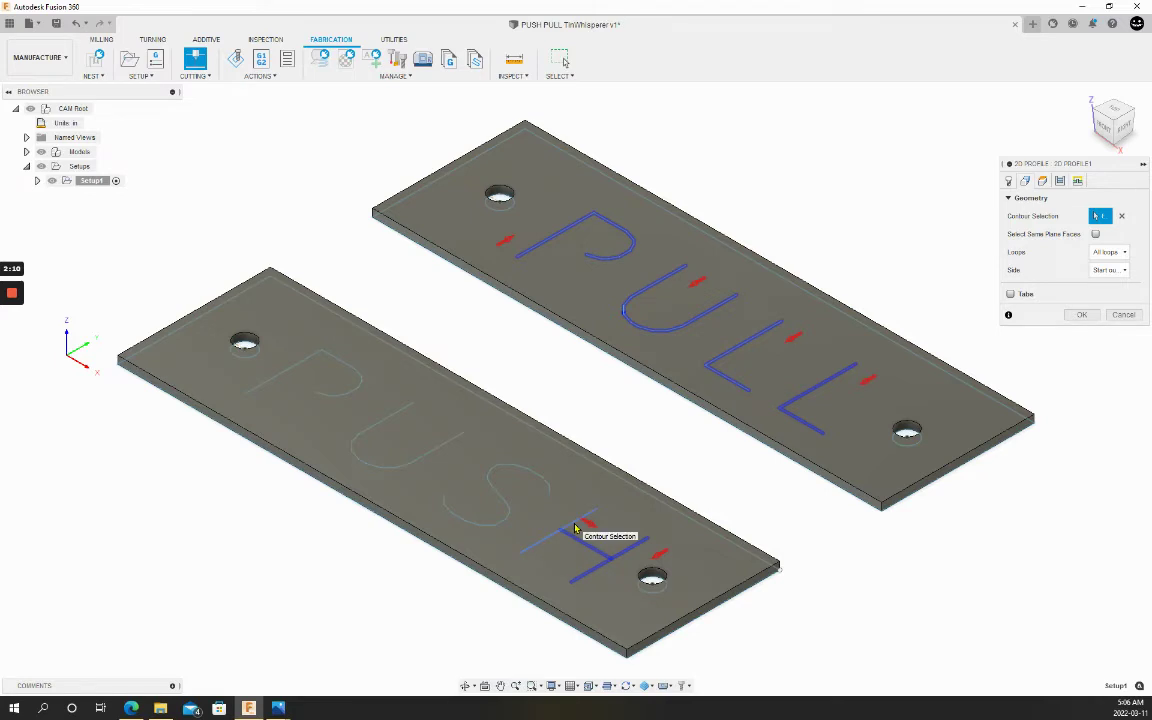
left_click(569, 525)
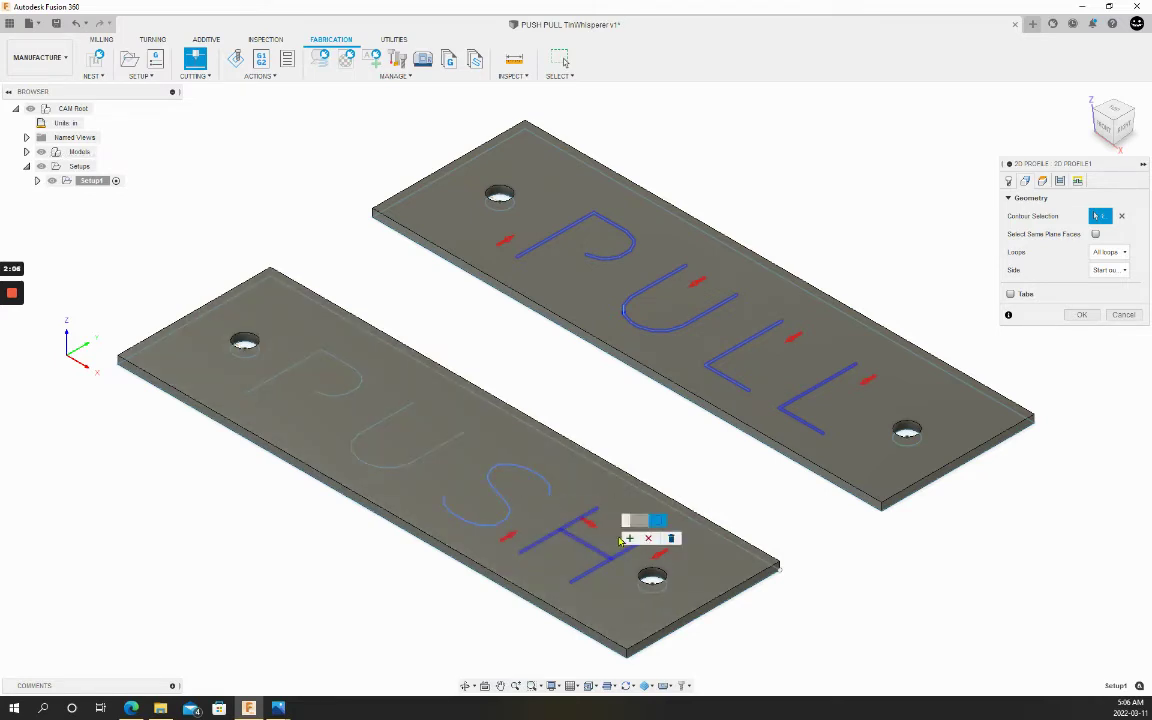
left_click(518, 478)
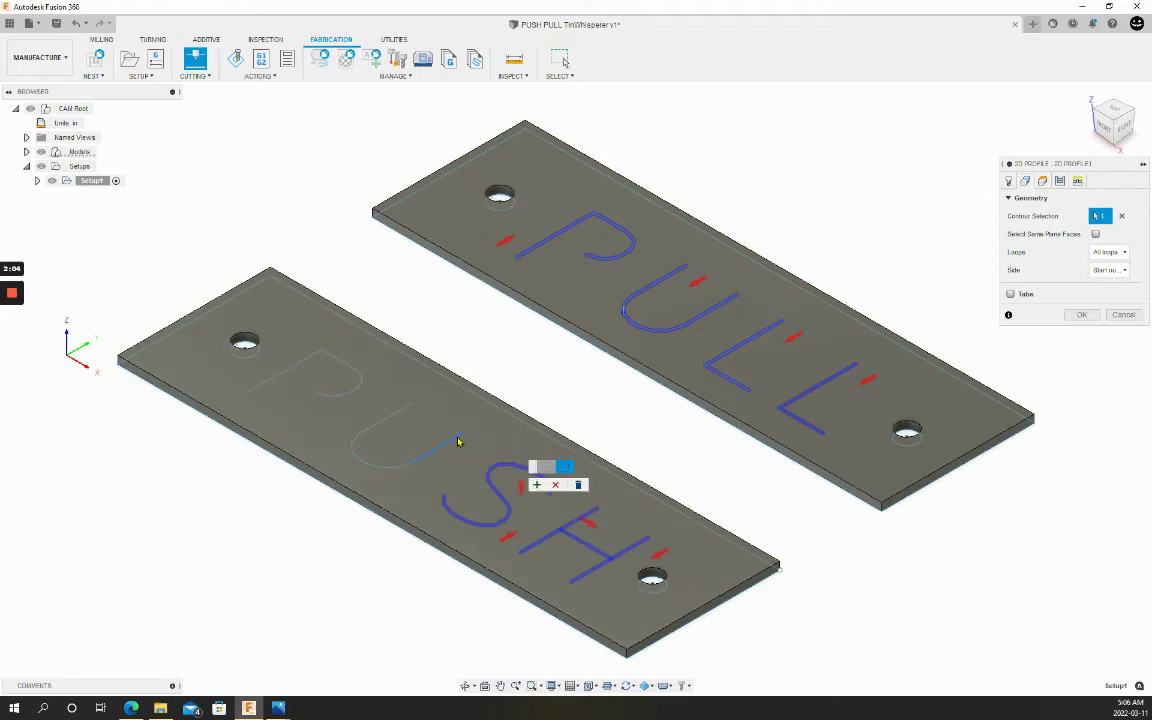
left_click(433, 425)
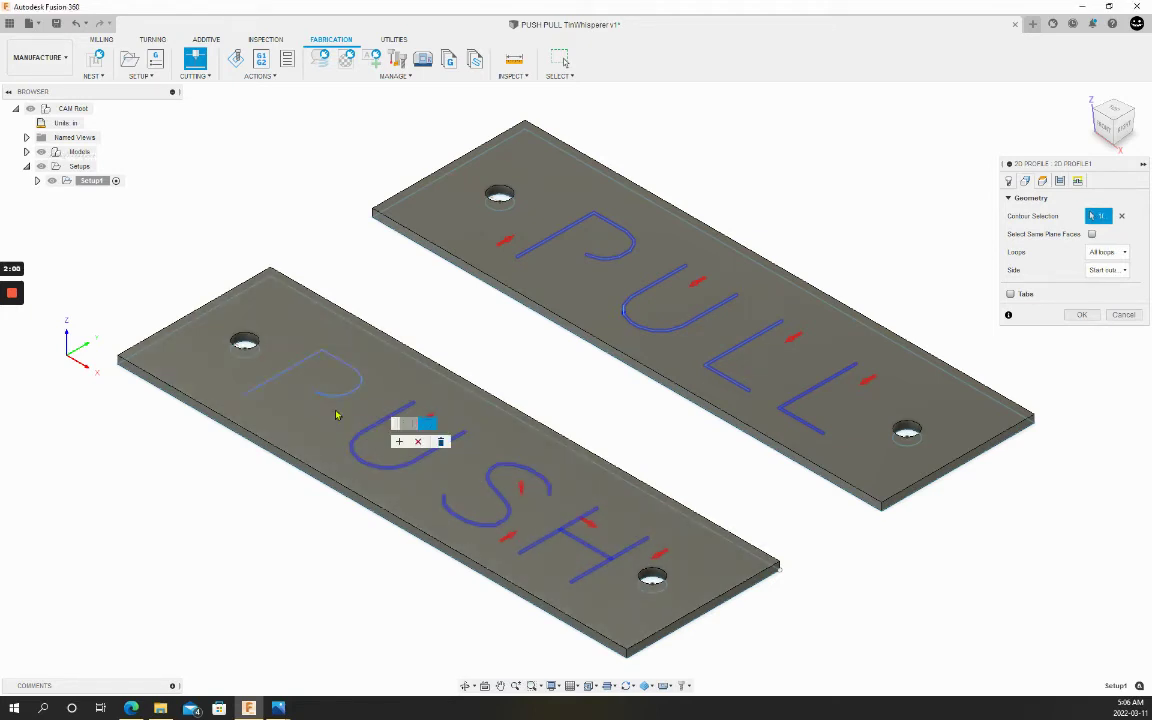
left_click(336, 415)
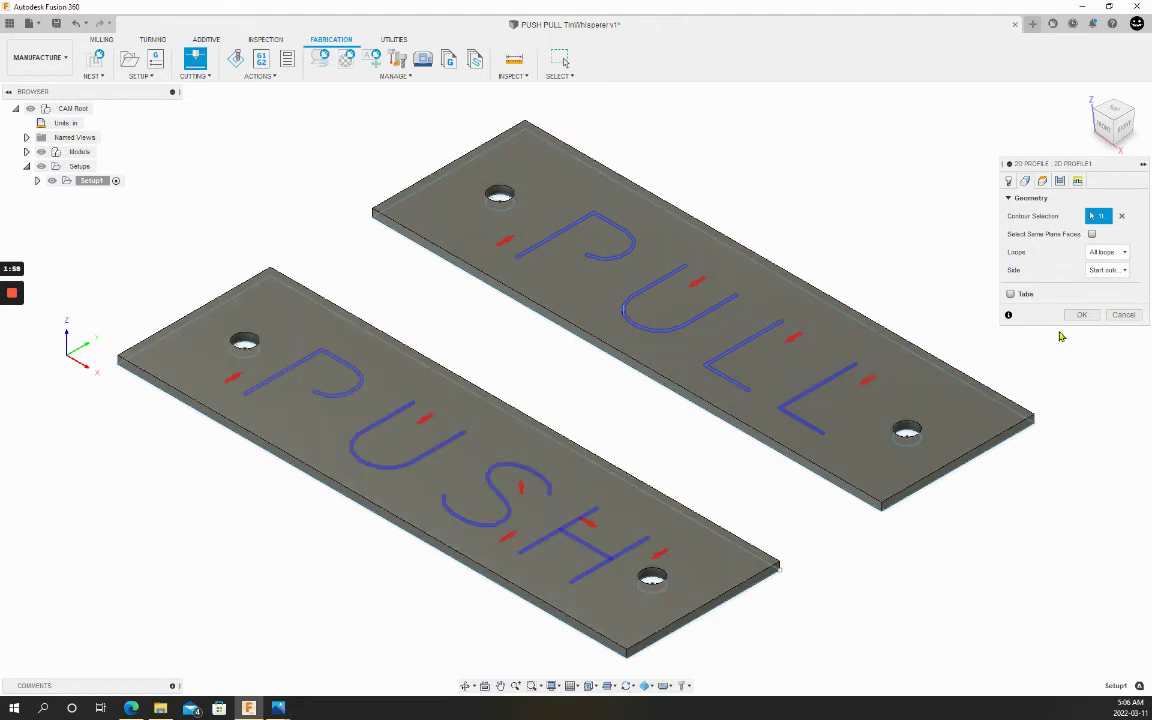
Set sideways compensation to Center, disable lead-out, set pierce clearance to 0, and generate the toolpath.
left_click(1059, 180)
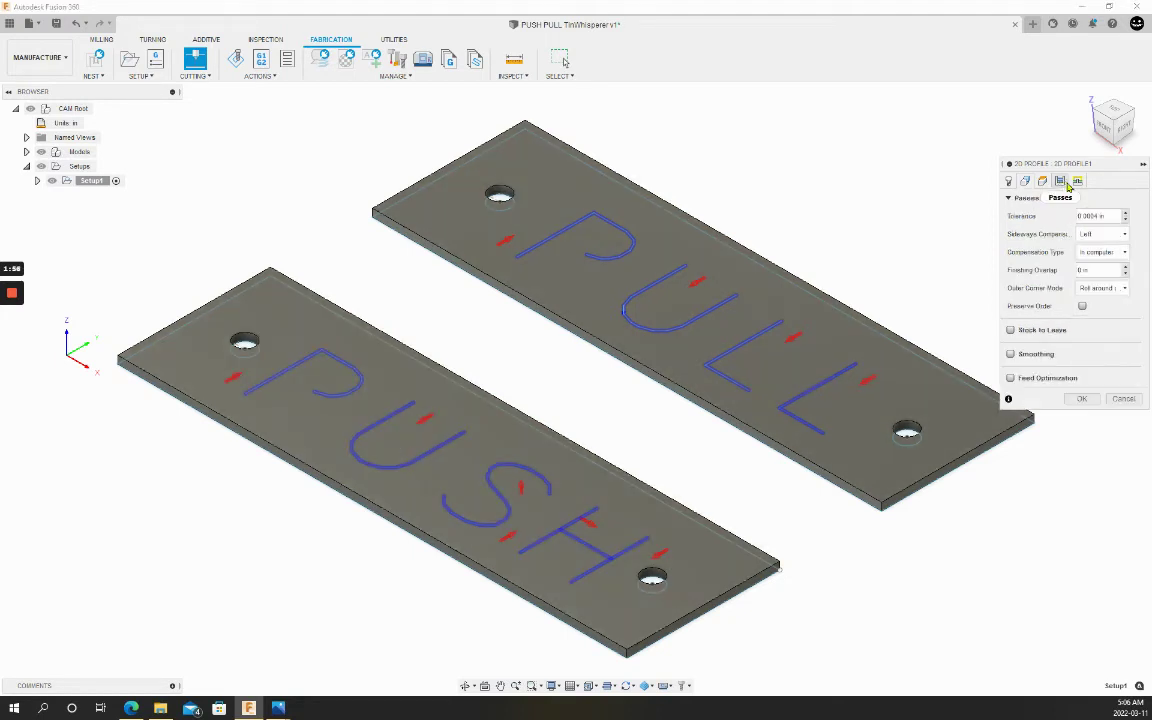
left_click(1121, 236)
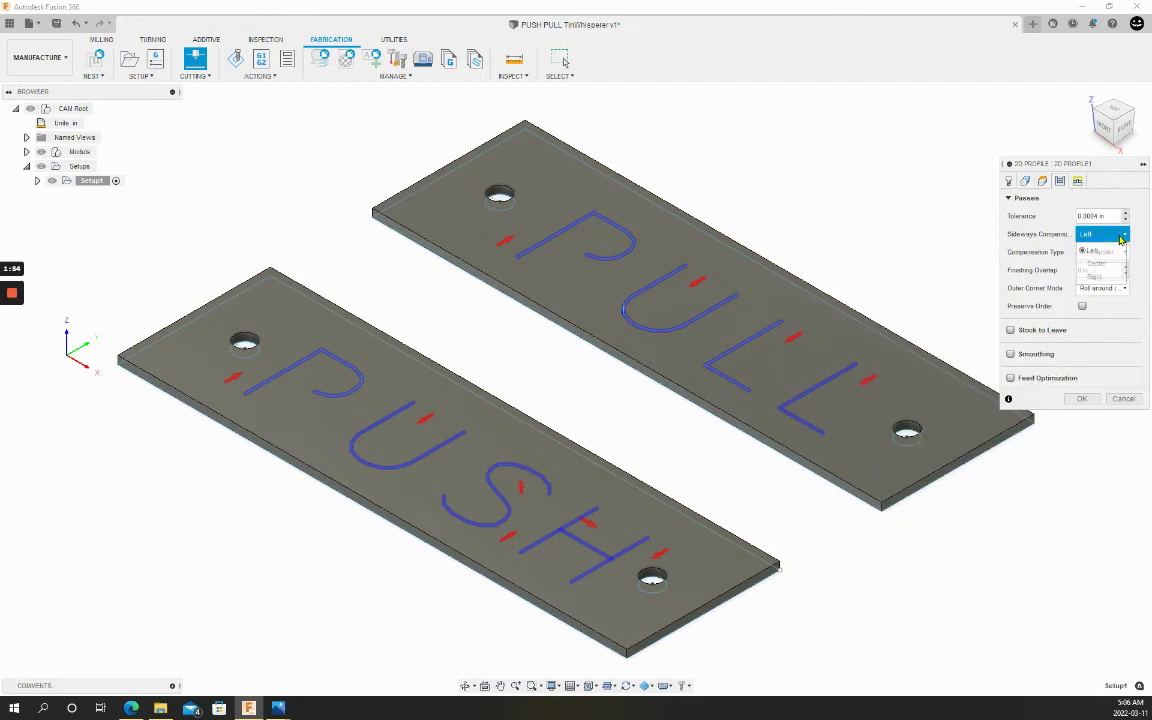
left_click(1097, 246)
left_click(1077, 180)
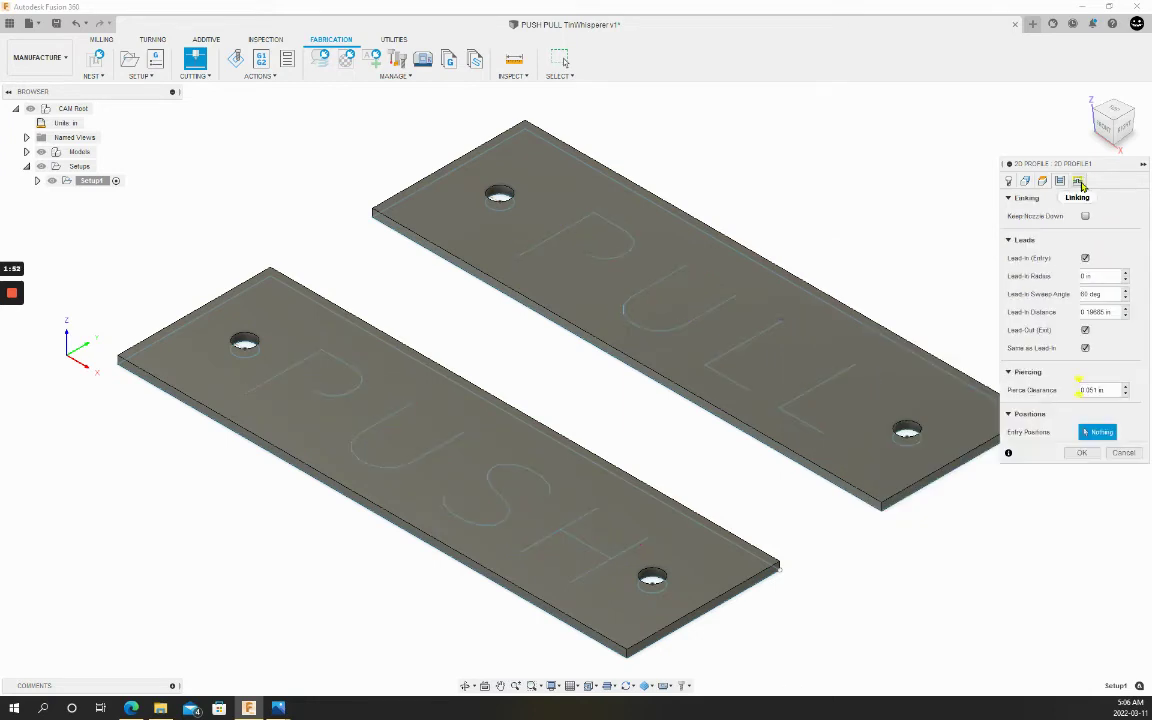
left_click(1090, 276)
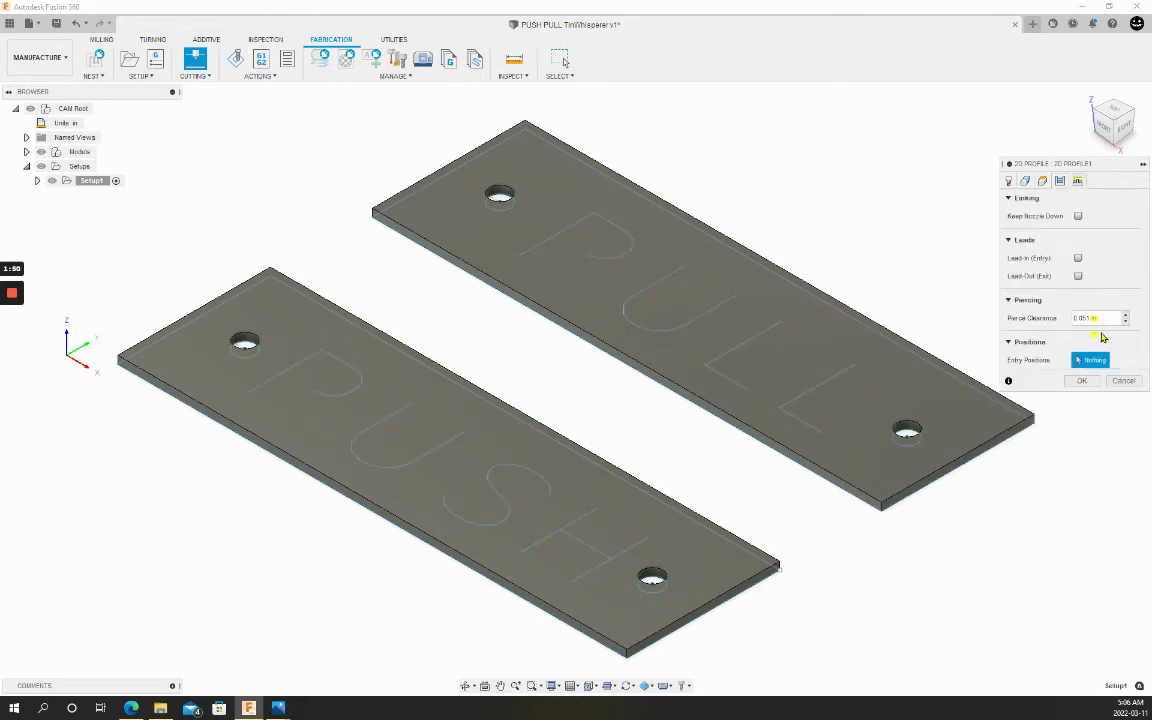
left_click_drag(1094, 318, 1066, 322)
type("0")
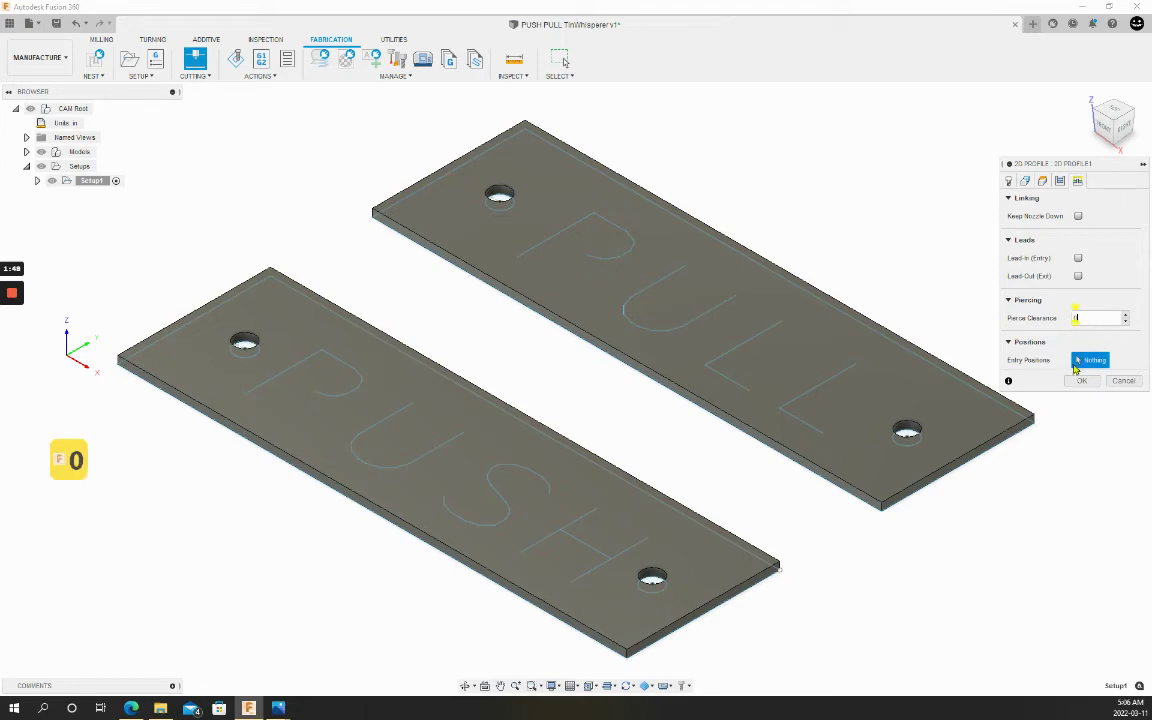
left_click(1081, 381)
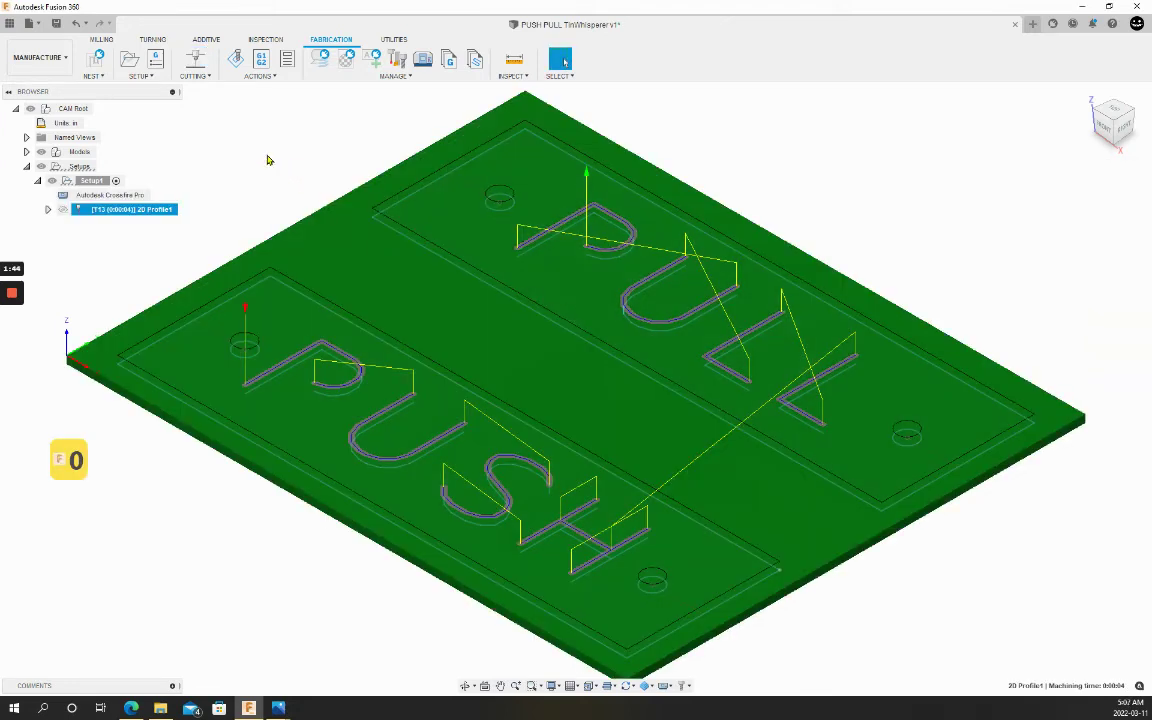
Create a 2D Profile around both plate outlines with lead-in distance 0.
left_click(196, 62)
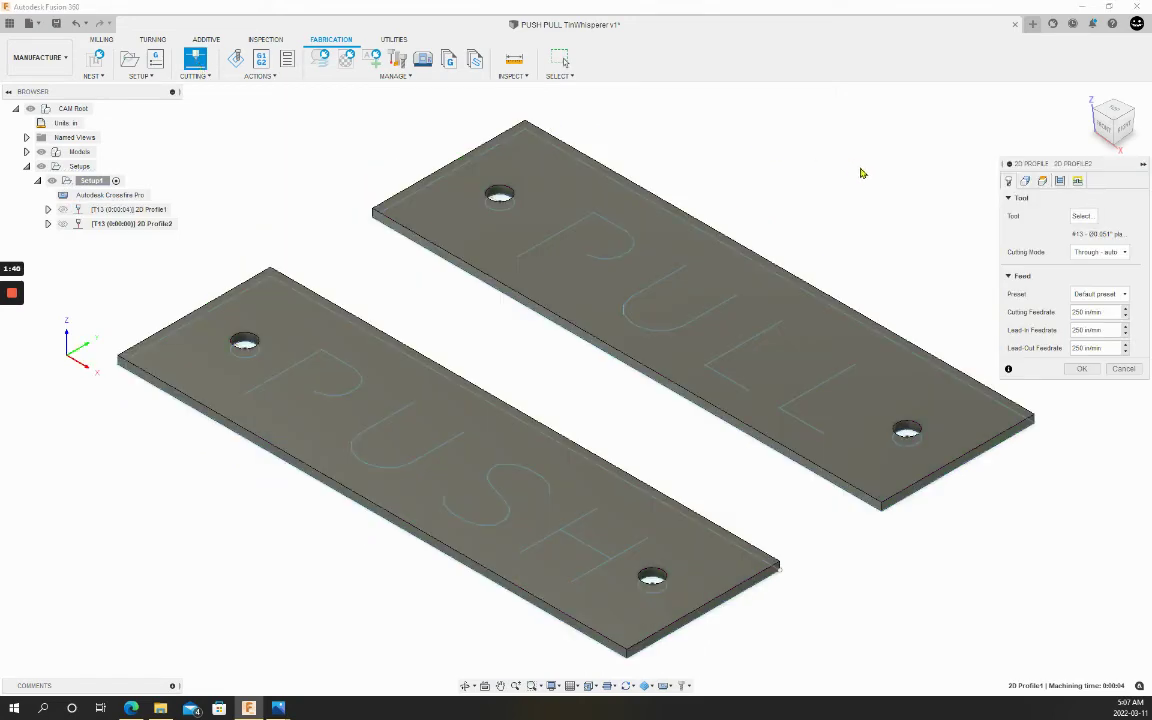
left_click(536, 196)
left_click(399, 368)
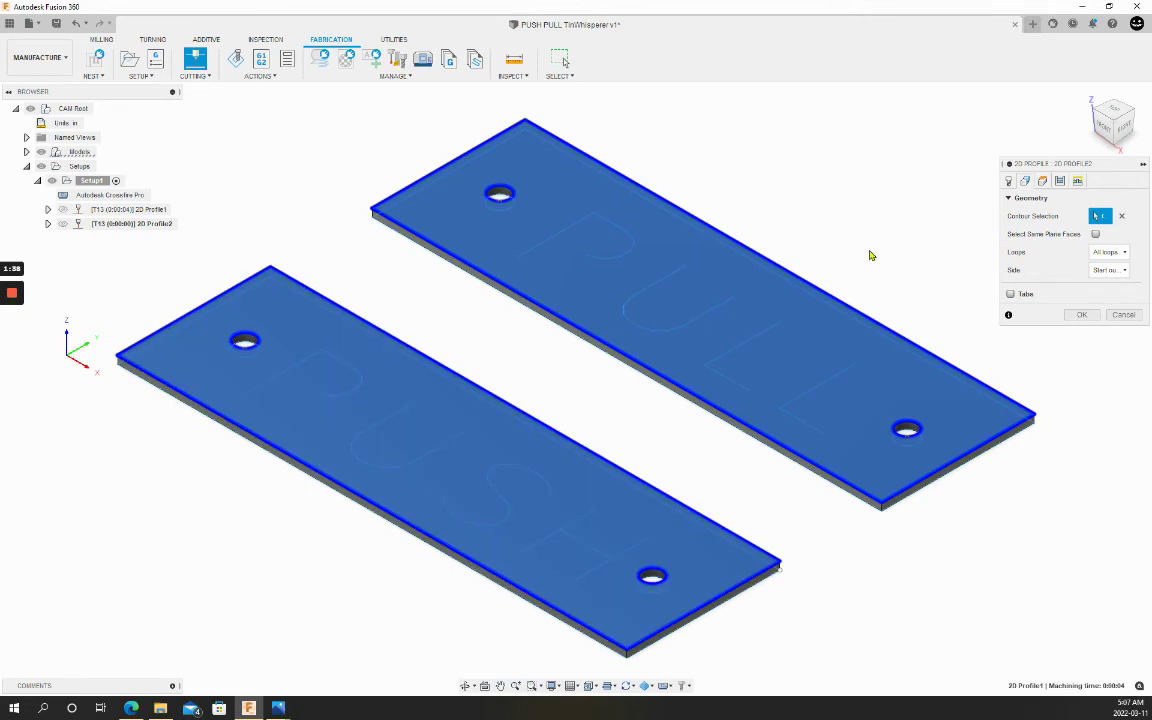
left_click(1077, 181)
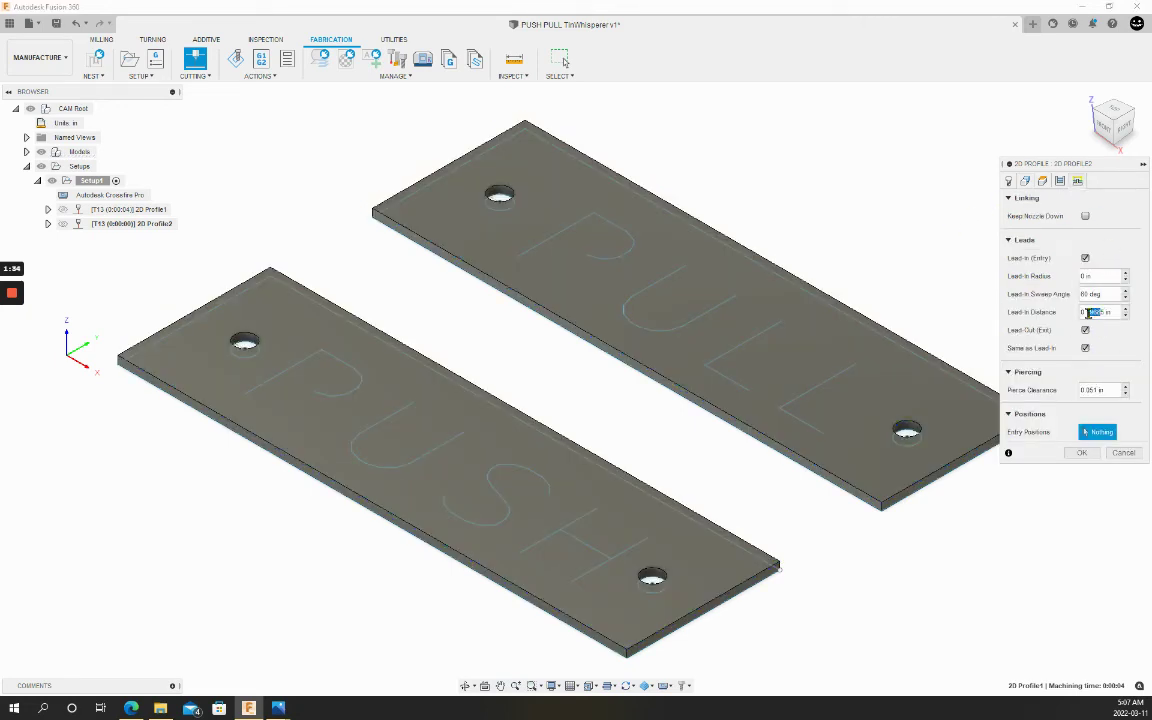
type("05")
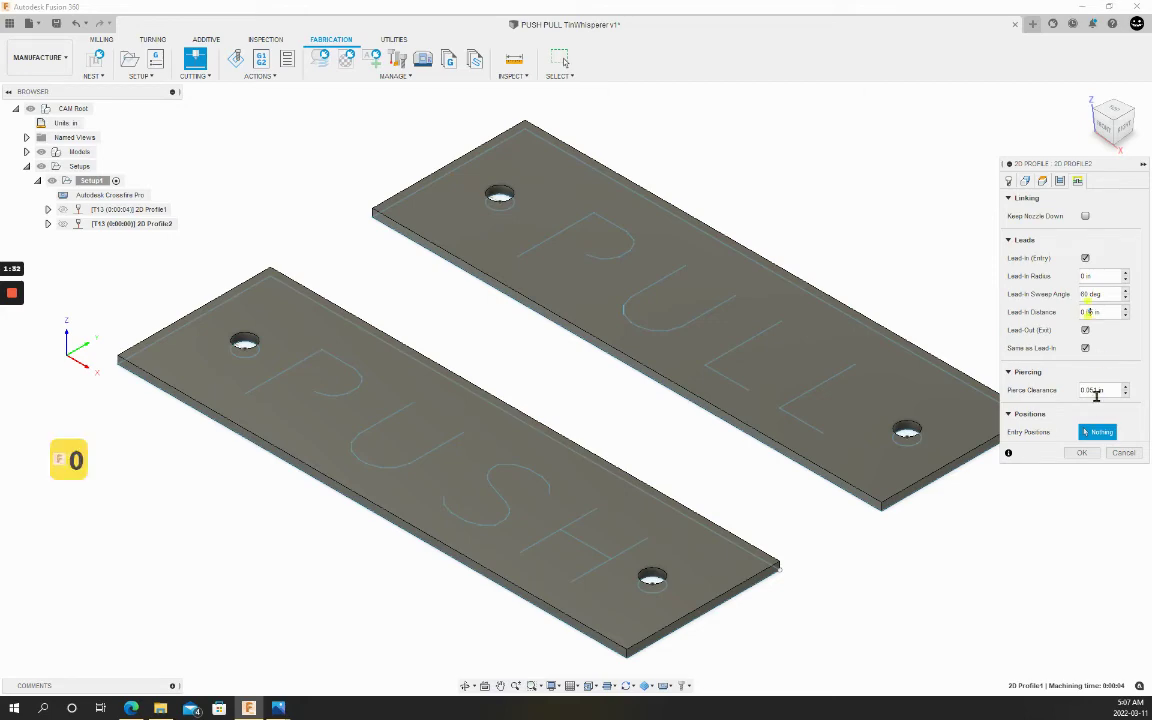
left_click(1081, 452)
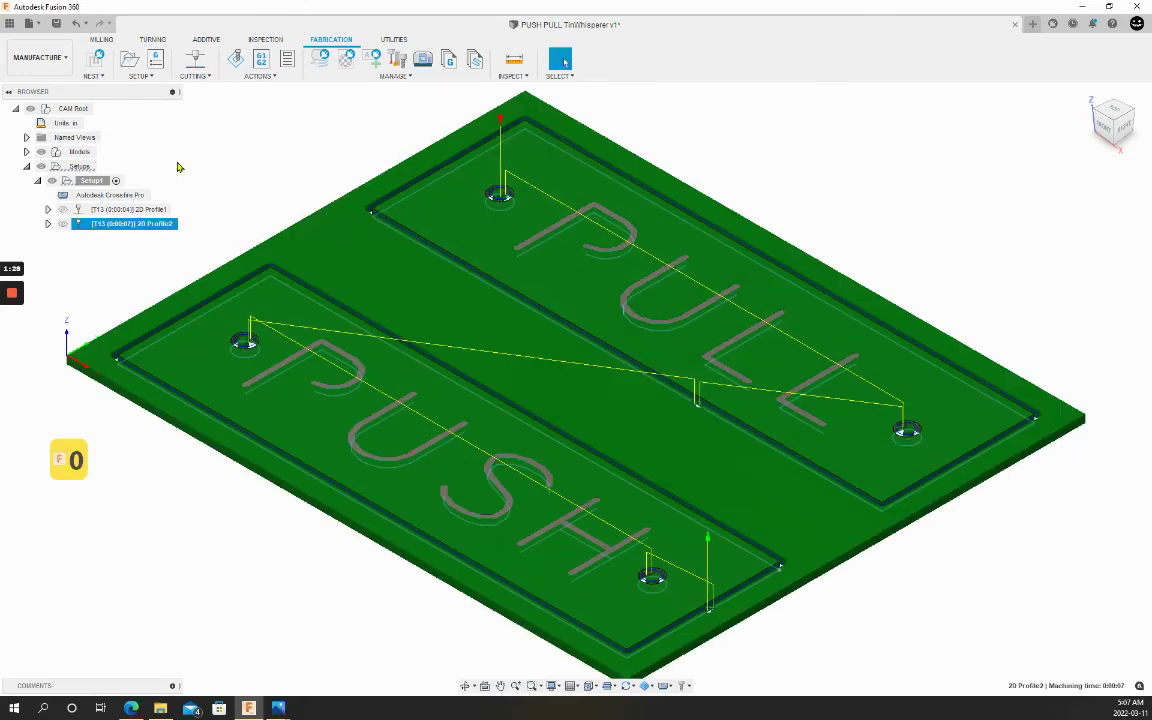
Simulate Setup1's two plasma toolpaths cutting the PUSH and PULL letters and outlines, then close the simulation.
left_click(91, 181)
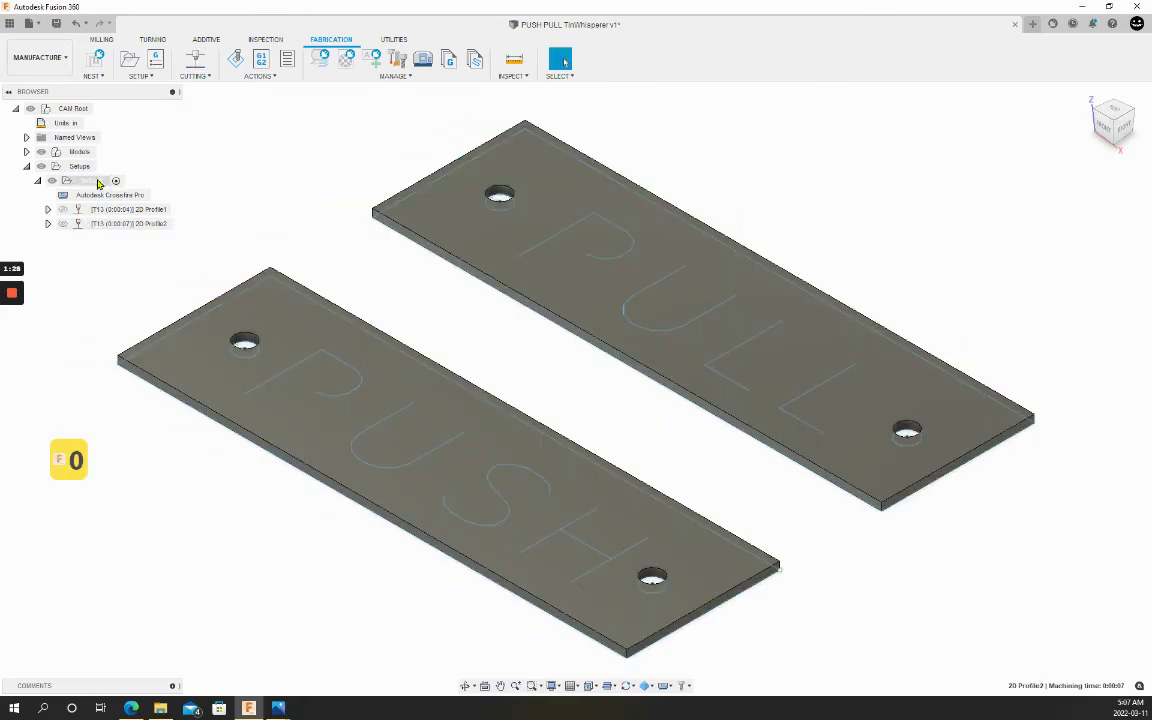
left_click(236, 60)
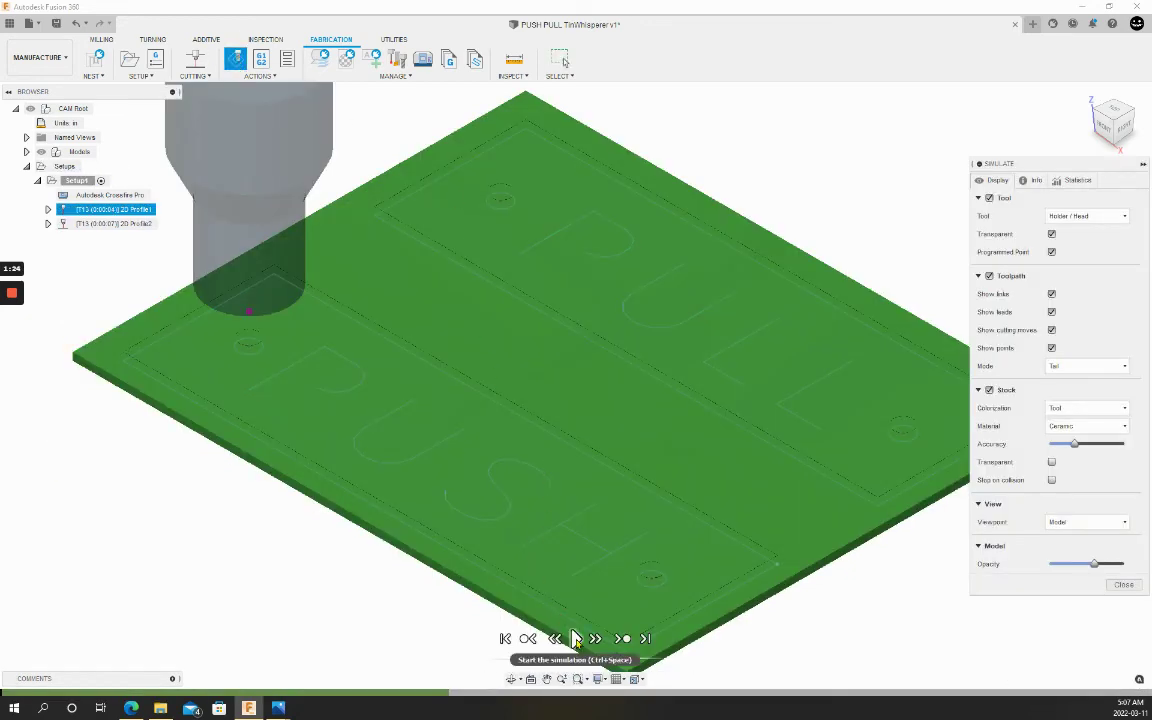
left_click(576, 639)
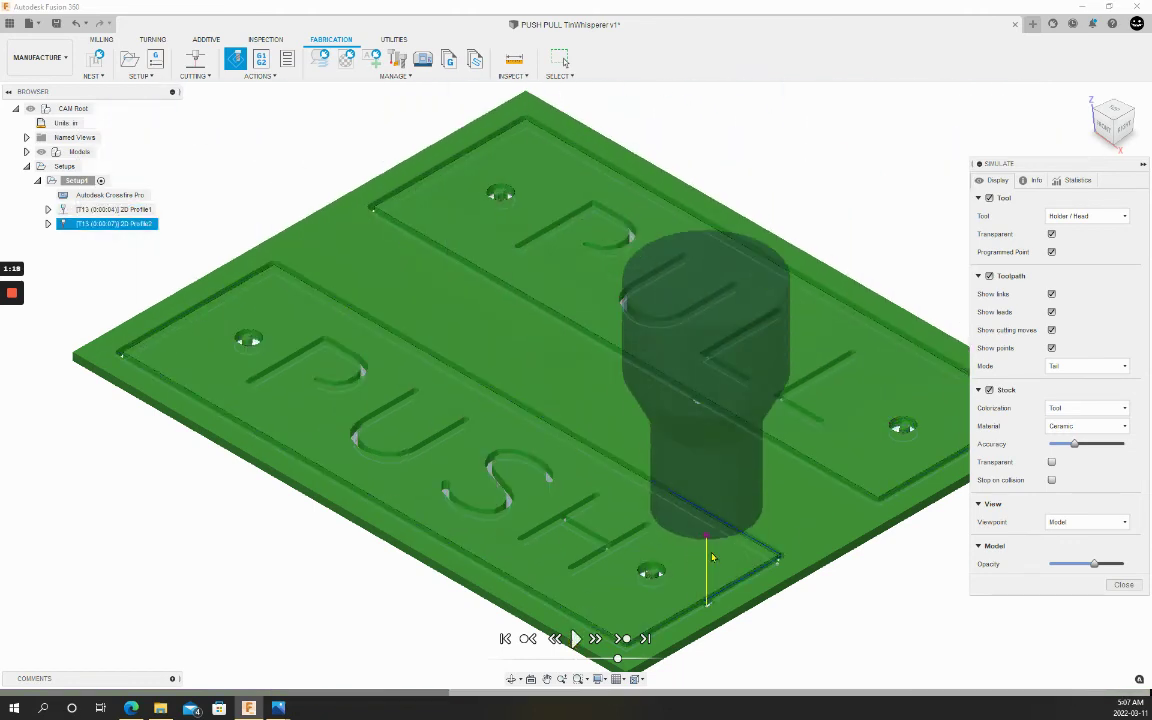
left_click(1123, 584)
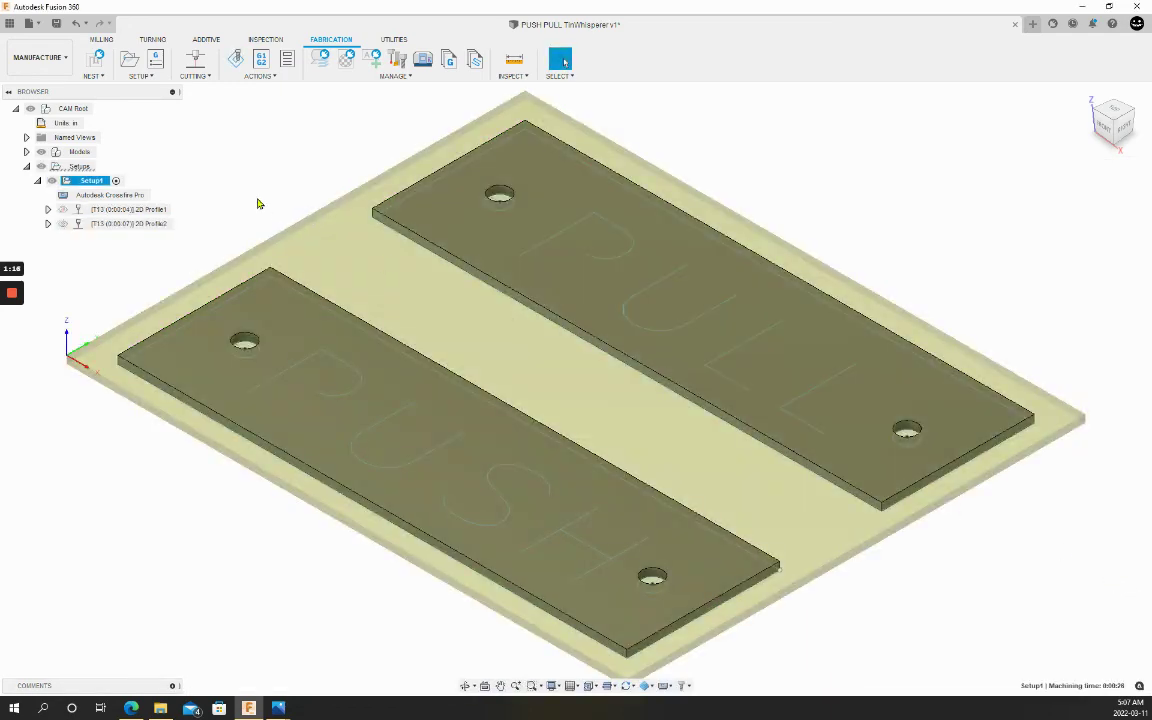
Post the toolpaths as PUSH PULL.nc with the FireControl Plasma post.
left_click(157, 60)
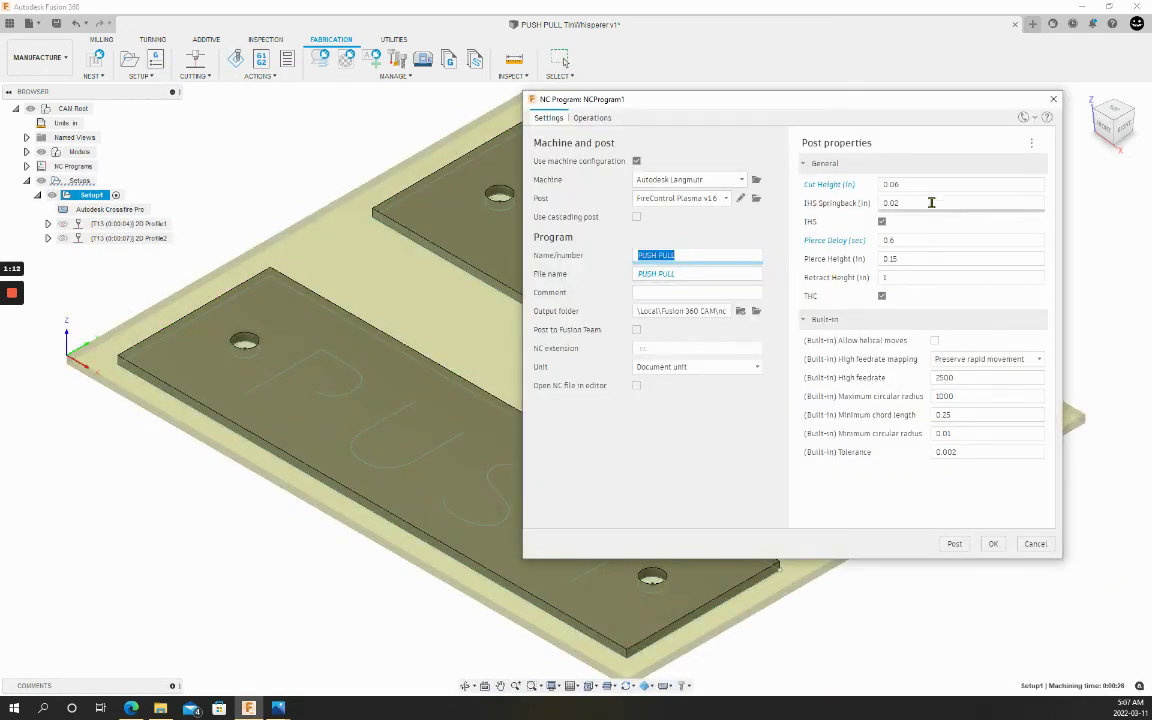
left_click(955, 544)
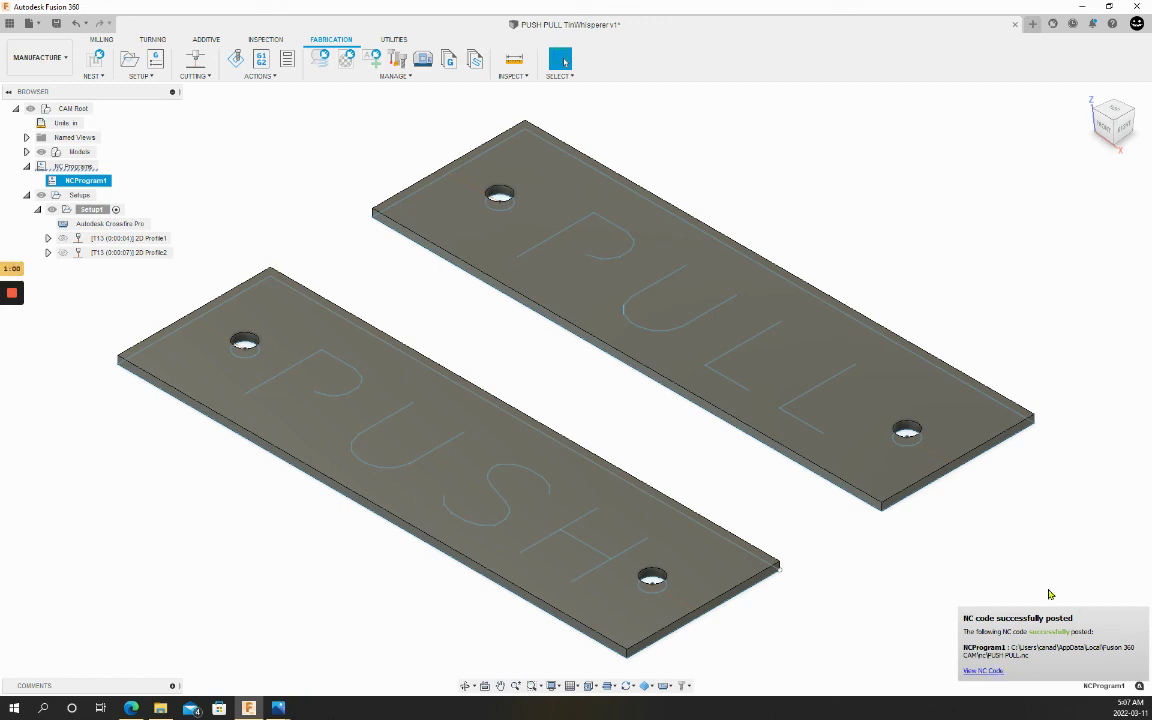
Switch to the ViewCube's TOP view to see both plates from above.
left_click(1112, 110)
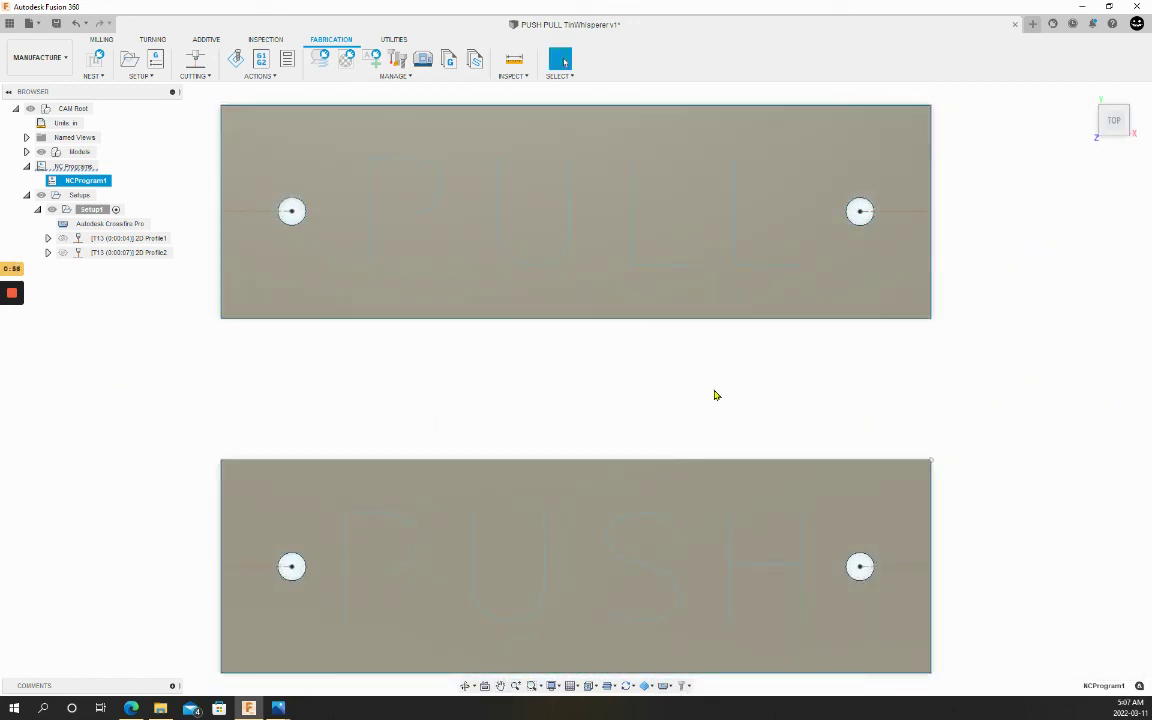
mouse_move(18, 297)
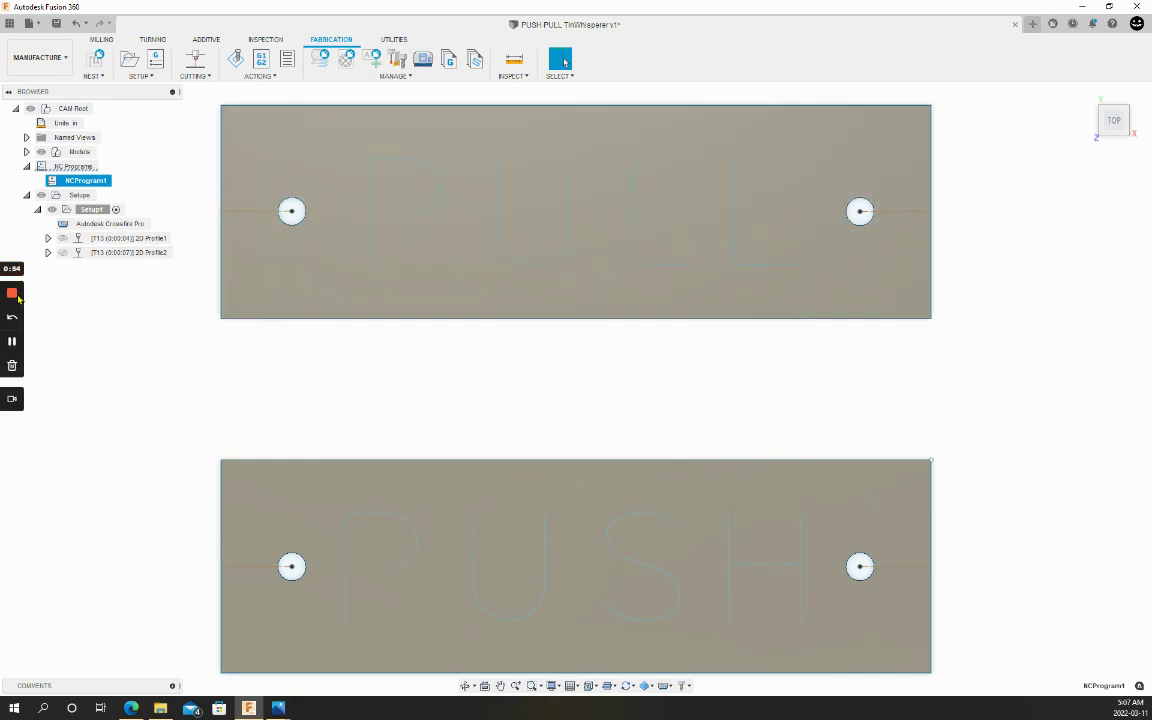